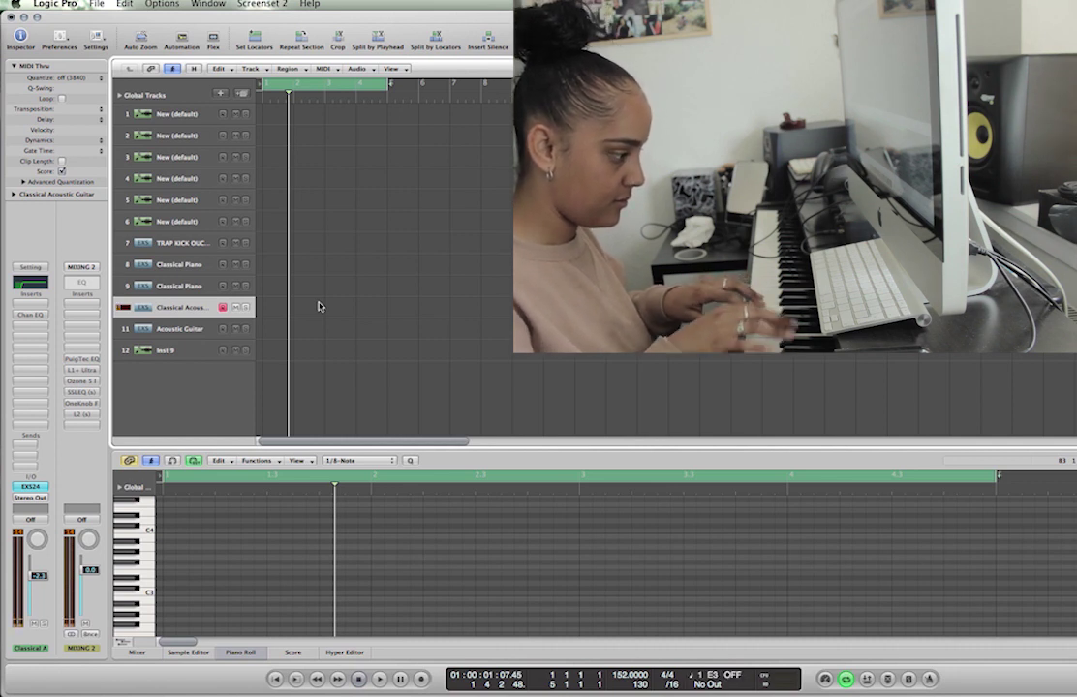
Record a plucked guitar melody from bar 1 on the Classical Acoustic Guitar track
{"action": "key", "text": "r"}
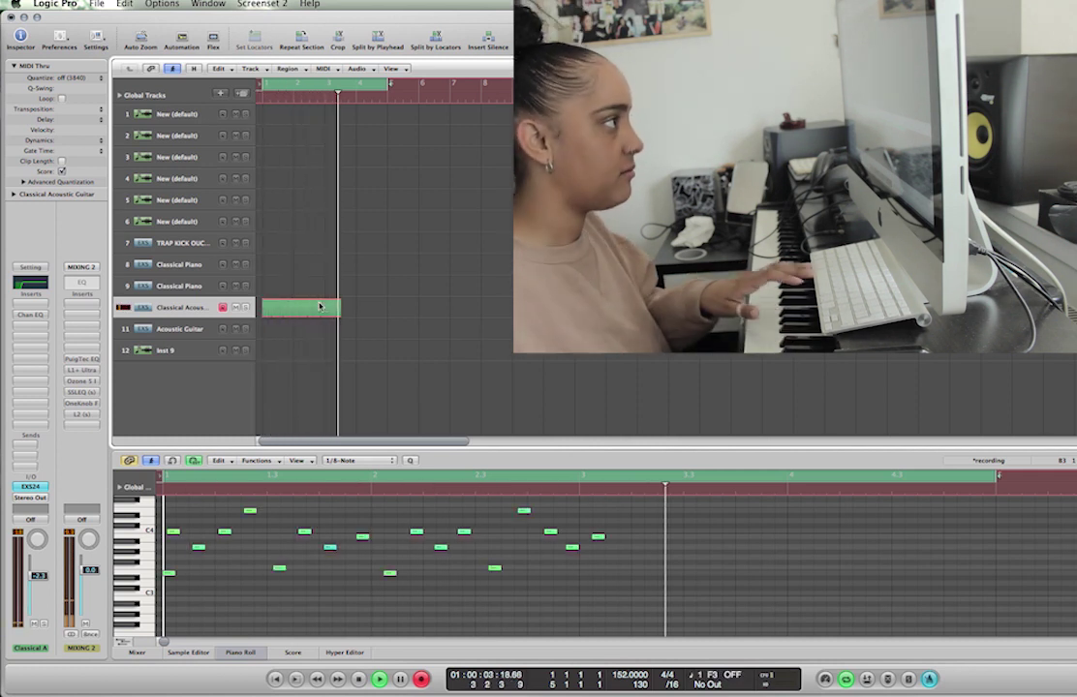
{"action": "key", "text": "space"}
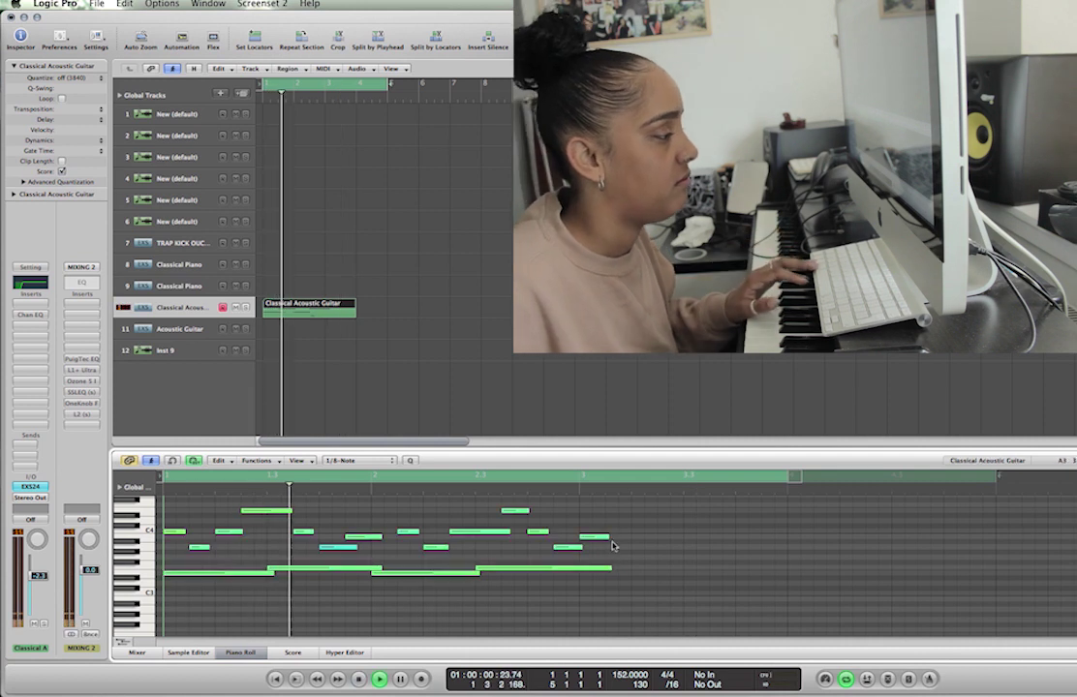
Delete the extra note at the start of bar 3 and trim the recorded region to two bars
{"action": "key", "text": "BackSpace"}
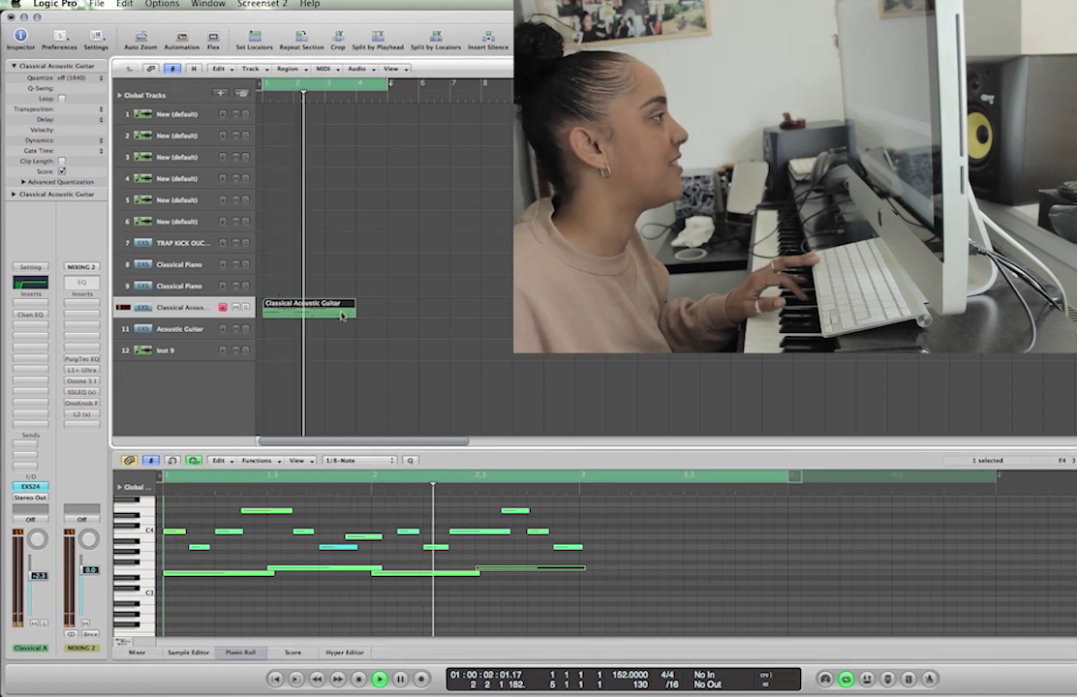
{"action": "left_click_drag", "start_coordinate": [352, 310], "coordinate": [326, 309]}
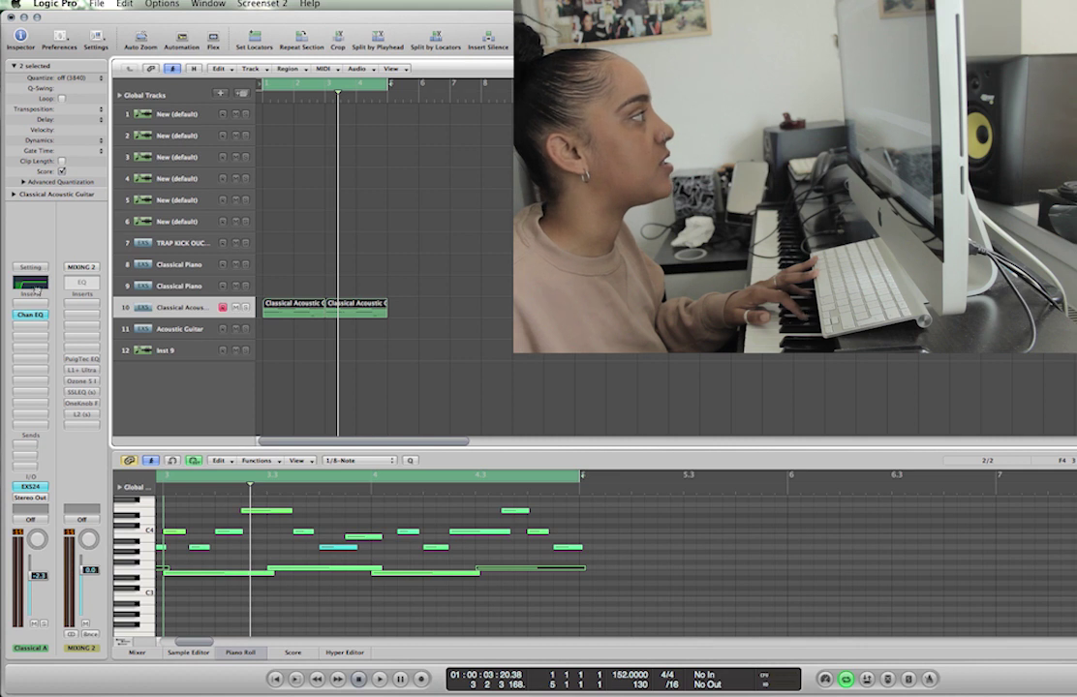
Inspect the Channel EQ curve on the Classical Acoustic Guitar track and play back the loop
{"action": "left_click", "coordinate": [35, 285]}
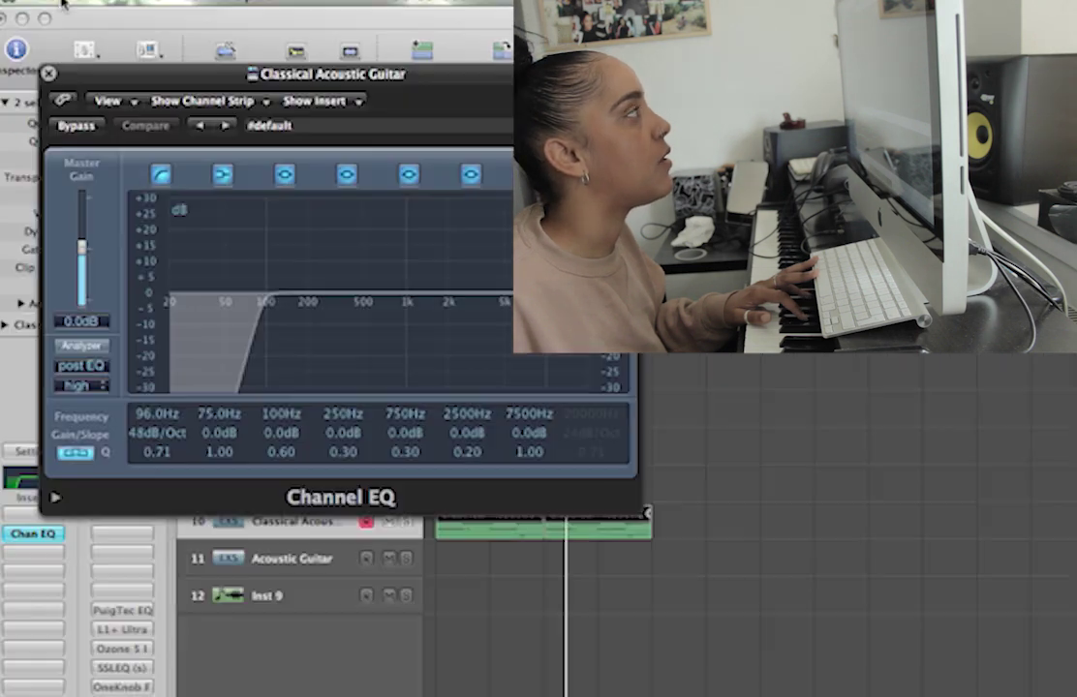
{"action": "left_click", "coordinate": [49, 73]}
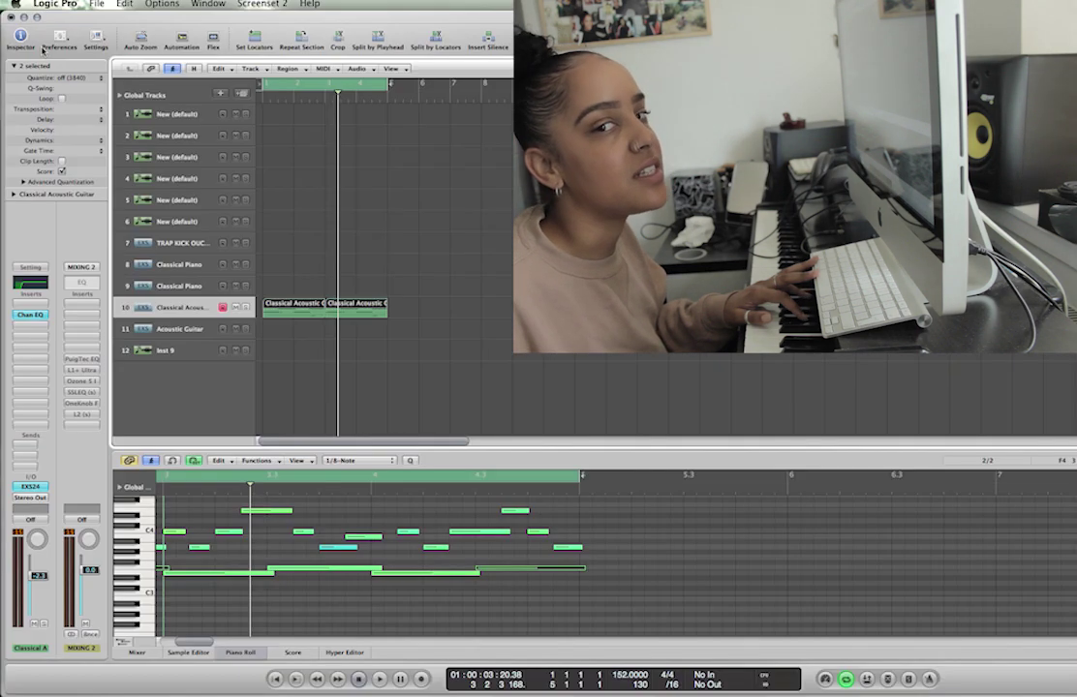
{"action": "key", "text": "space"}
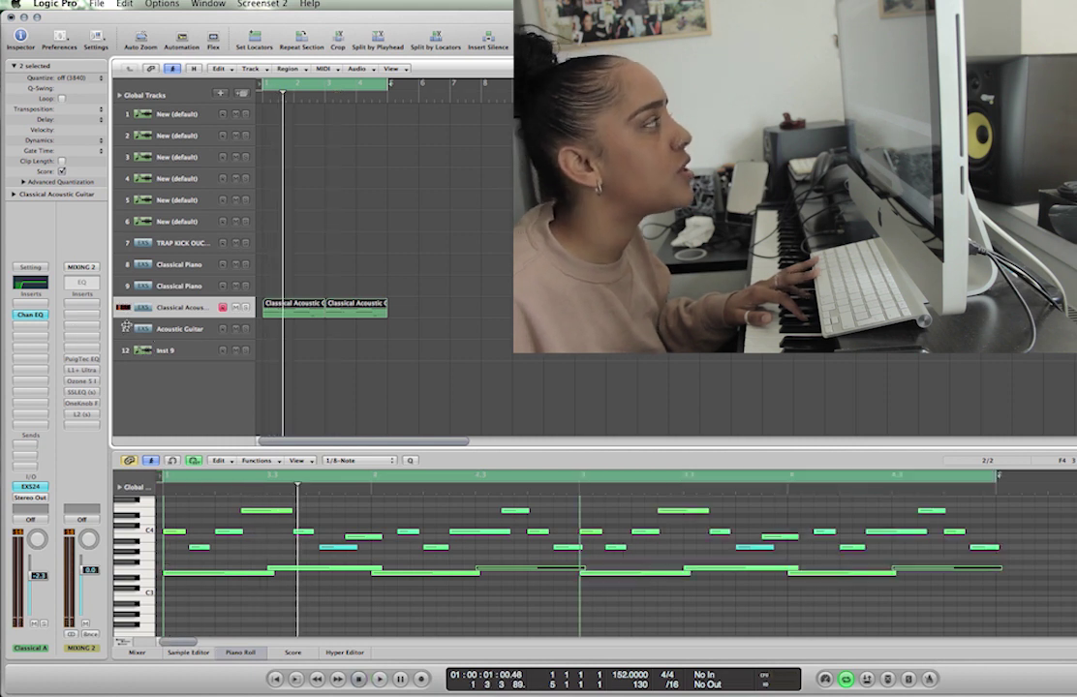
Compare the plug-in chain of the Acoustic Guitar track with that of the Classical Acoustic Guitar track
{"action": "left_click", "coordinate": [140, 329]}
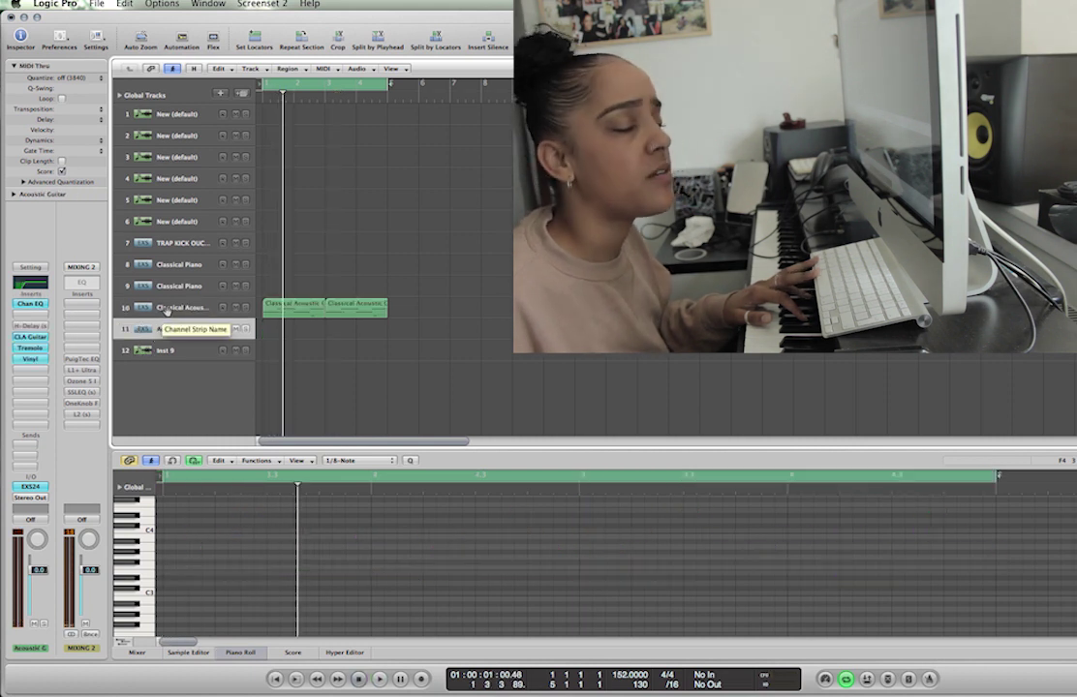
{"action": "left_click", "coordinate": [167, 310]}
{"action": "left_click", "coordinate": [154, 335]}
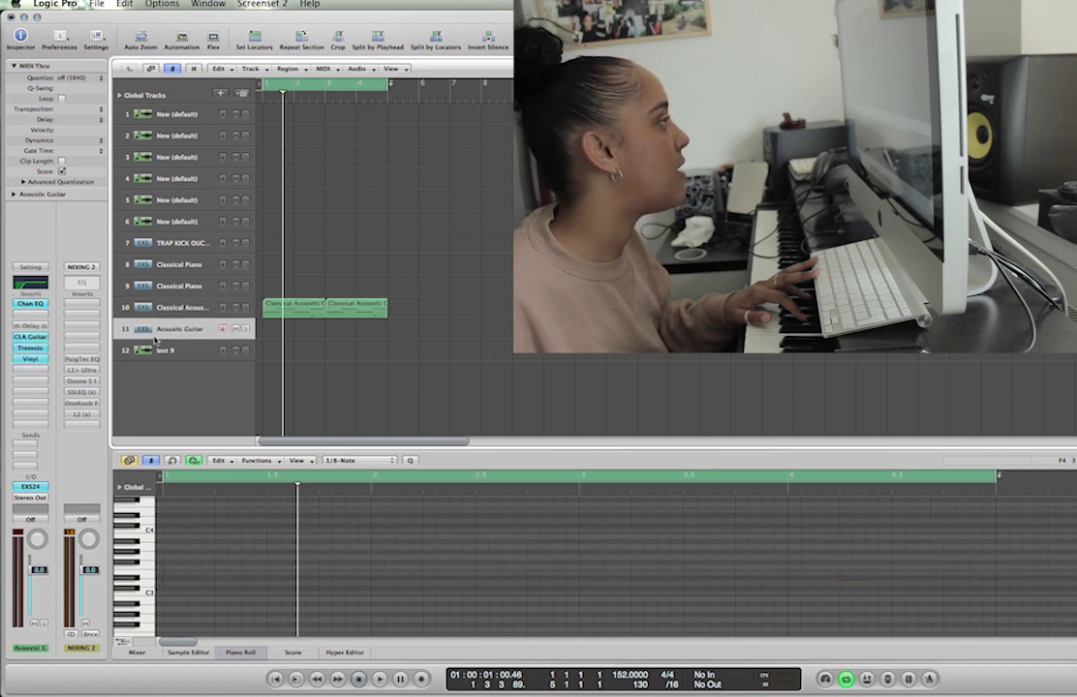
Insert the stereo Waves CLA Guitars plug-in after the Channel EQ on the Classical Acoustic Guitar track
{"action": "left_click", "coordinate": [158, 313]}
{"action": "left_click", "coordinate": [38, 326]}
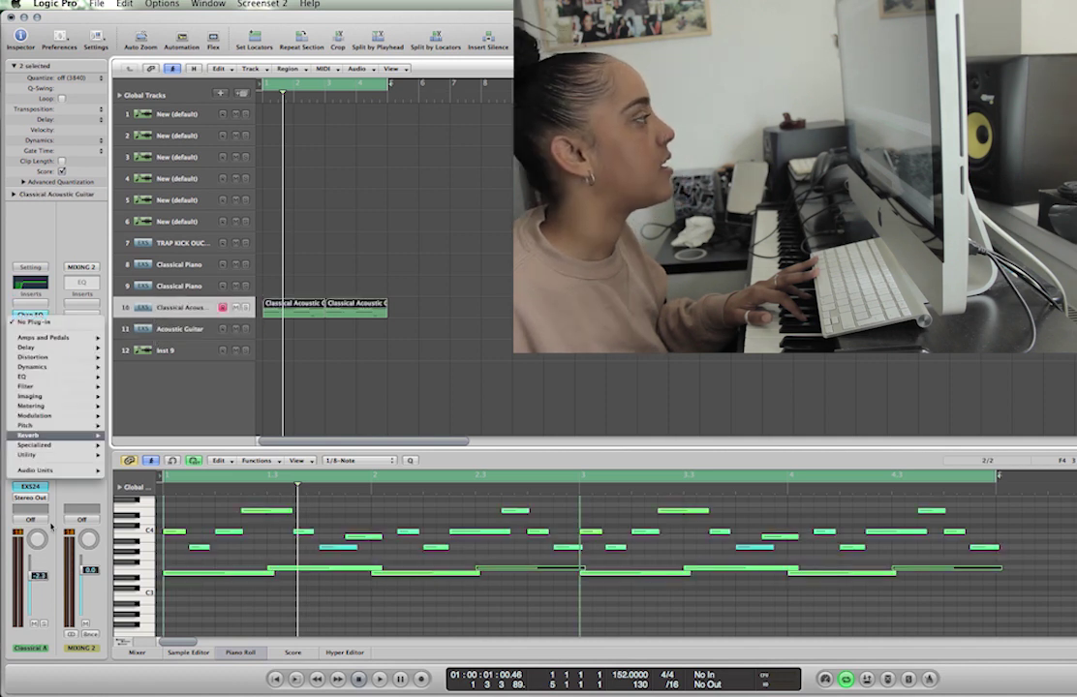
{"action": "mouse_move", "coordinate": [52, 472]}
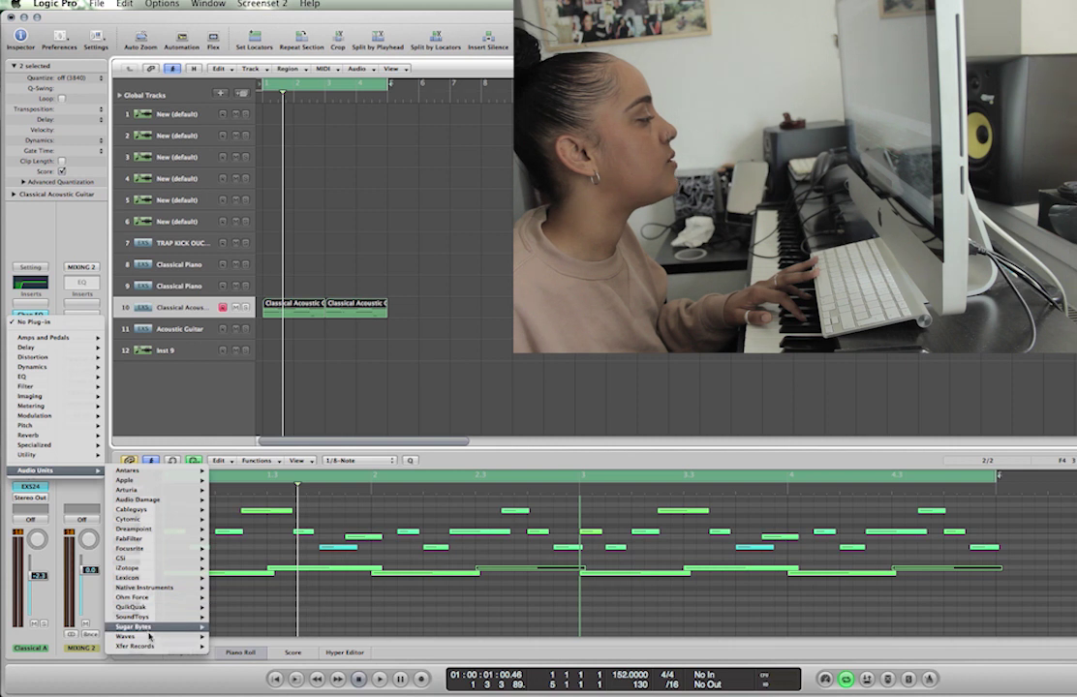
{"action": "mouse_move", "coordinate": [150, 636]}
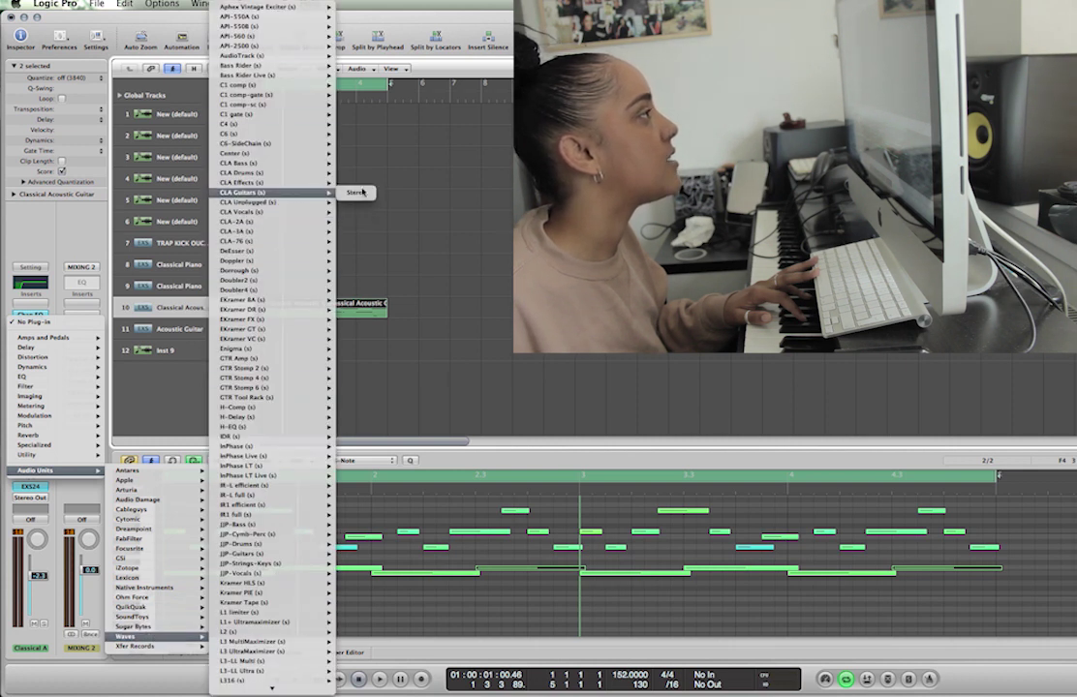
{"action": "left_click", "coordinate": [360, 192]}
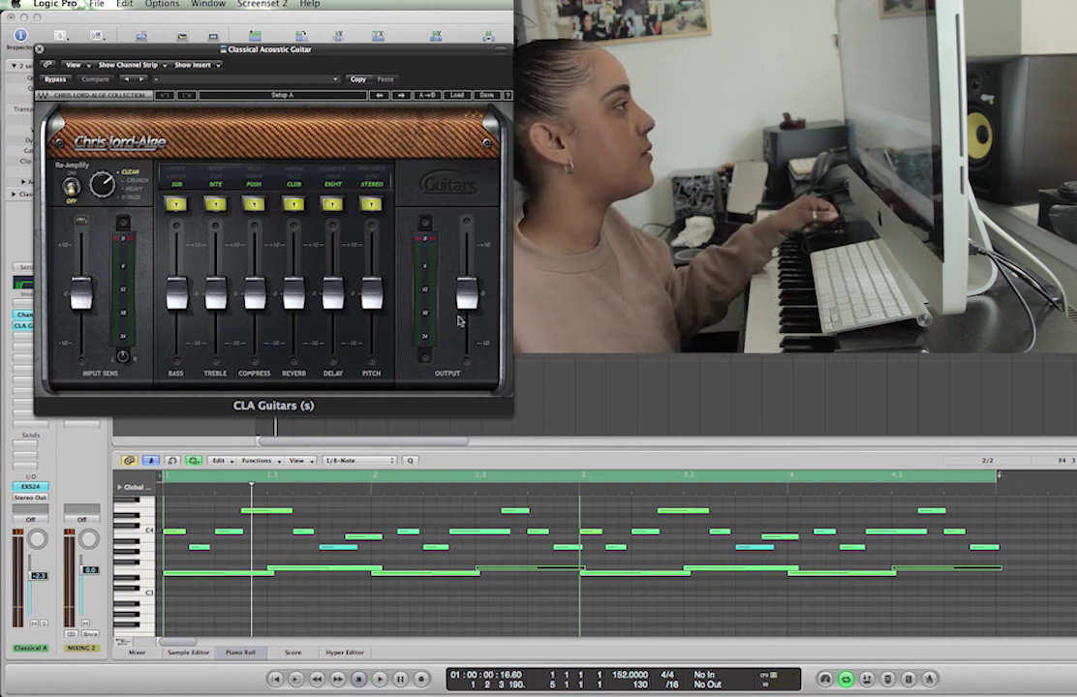
Load the Acoustic - Universe preset in CLA Guitars during playback, and leave the plug-in bypassed and closed
{"action": "left_click_drag", "start_coordinate": [271, 66], "coordinate": [784, 132]}
{"action": "key", "text": "space"}
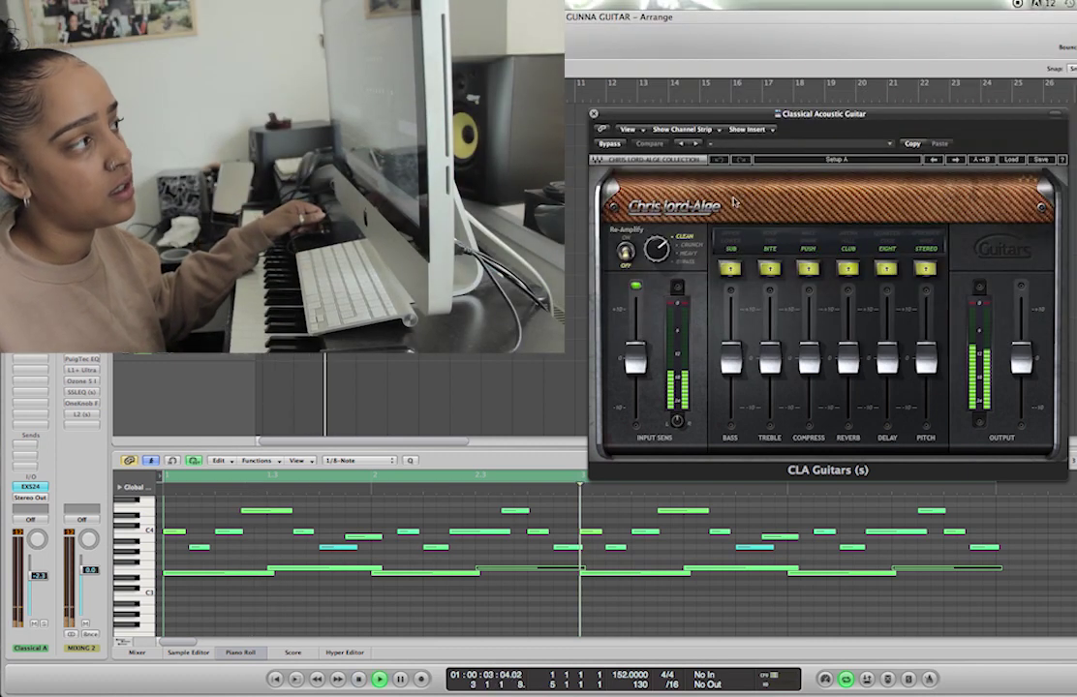
{"action": "left_click", "coordinate": [694, 144]}
{"action": "left_click", "coordinate": [693, 144]}
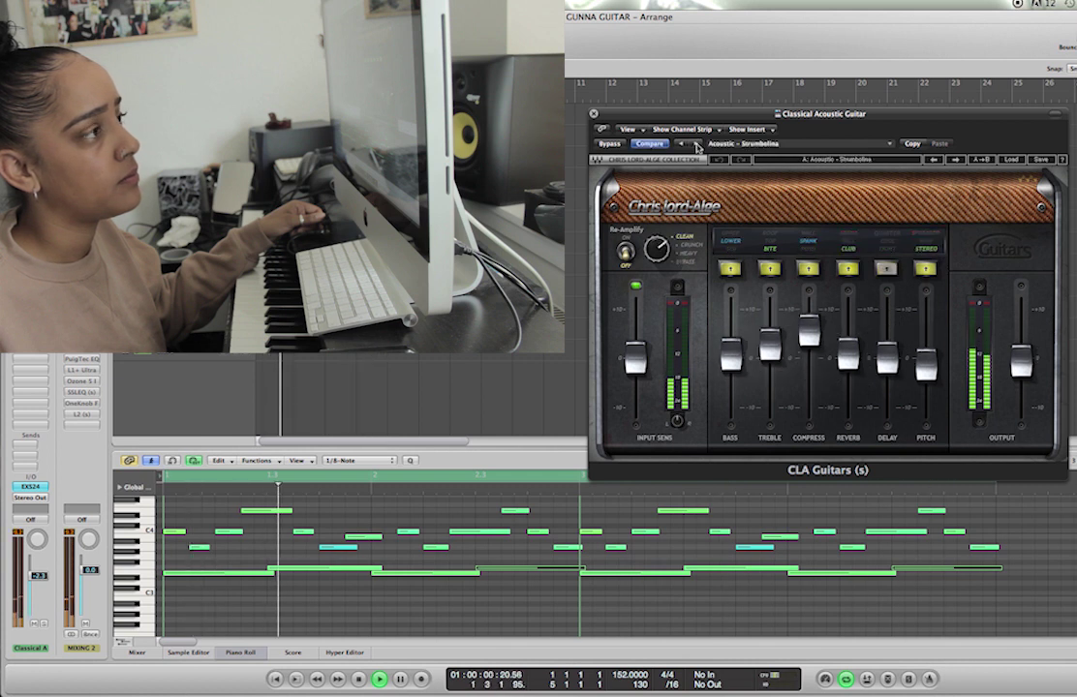
{"action": "left_click", "coordinate": [693, 144]}
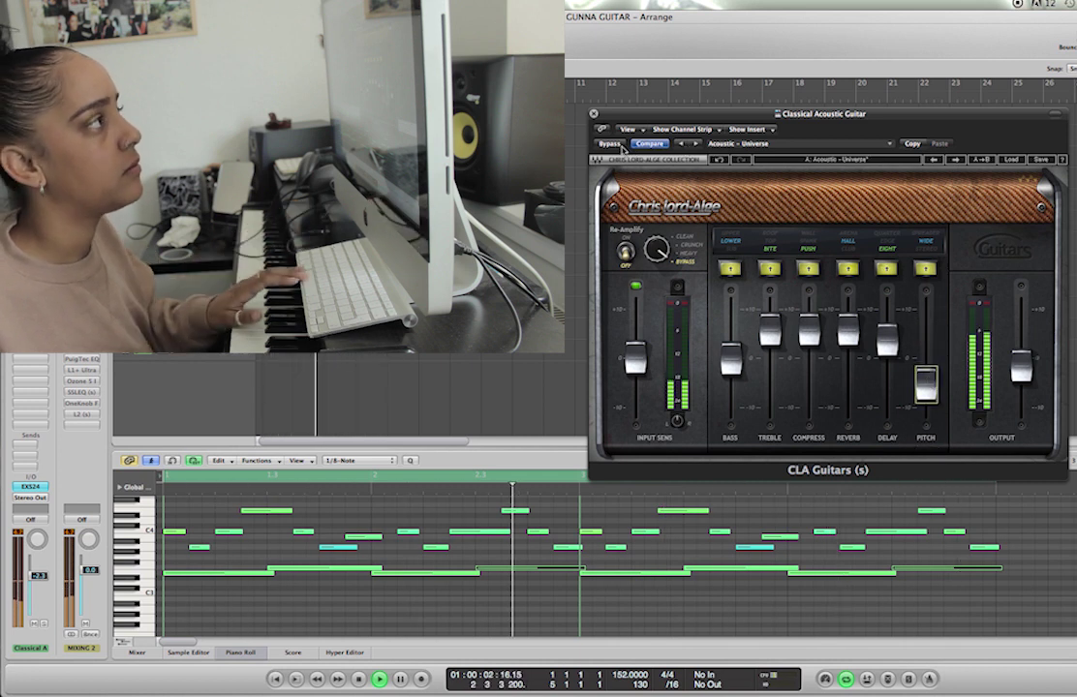
{"action": "key", "text": "super+w"}
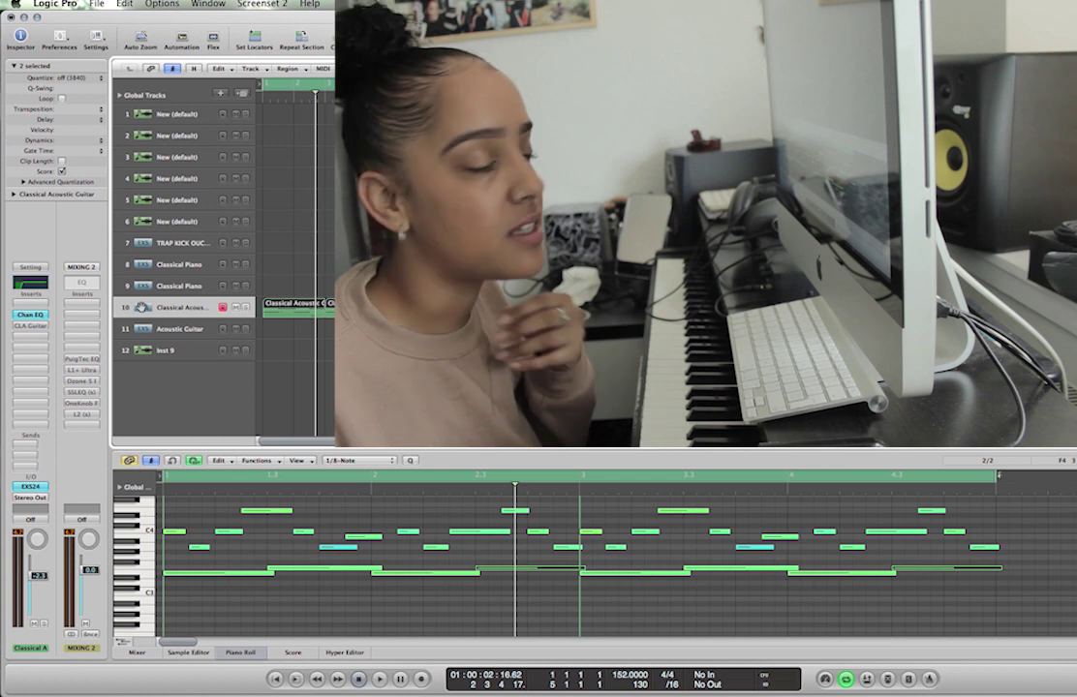
Insert the stereo iZotope Vinyl plug-in below CLA Guitars on the Classical Acoustic Guitar track
{"action": "left_click", "coordinate": [36, 338]}
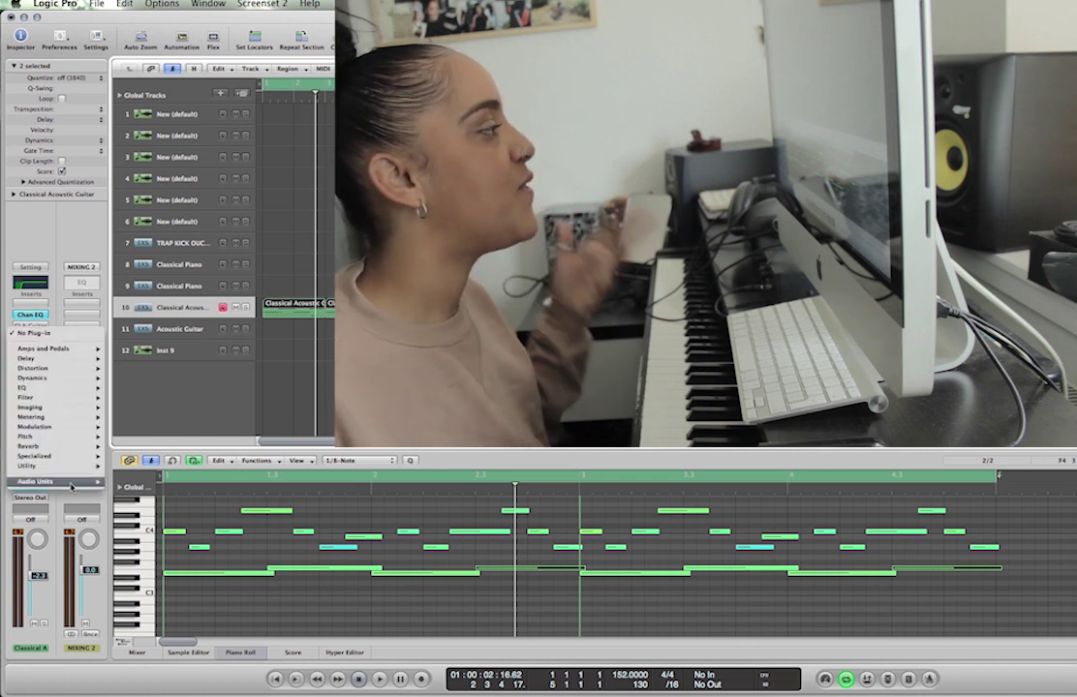
{"action": "mouse_move", "coordinate": [71, 482]}
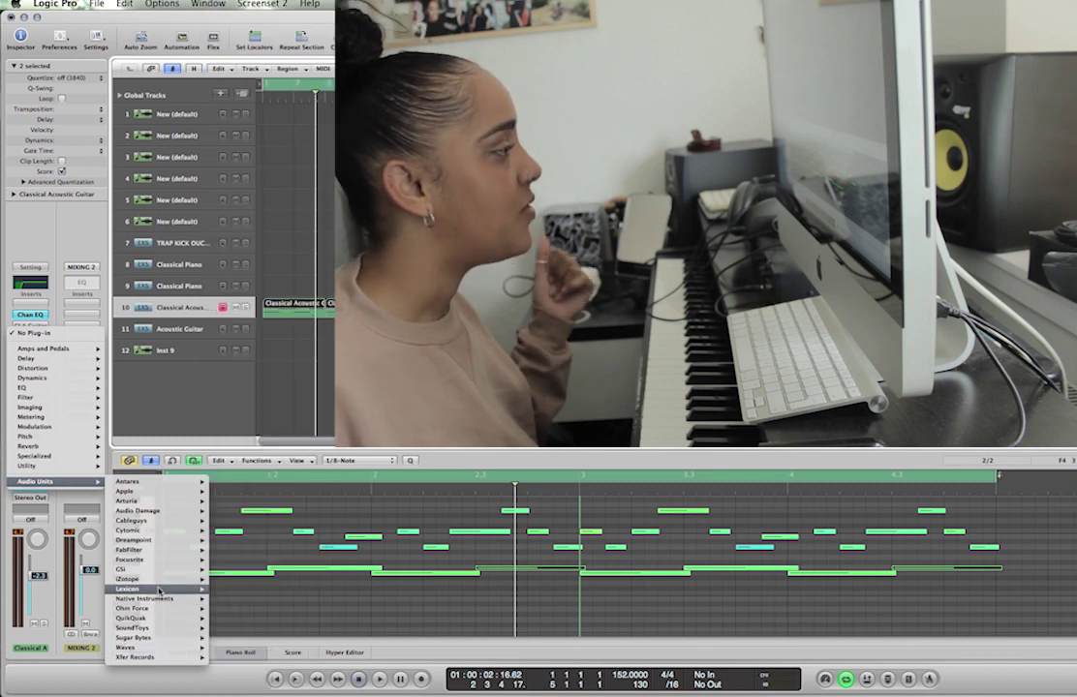
{"action": "mouse_move", "coordinate": [162, 582]}
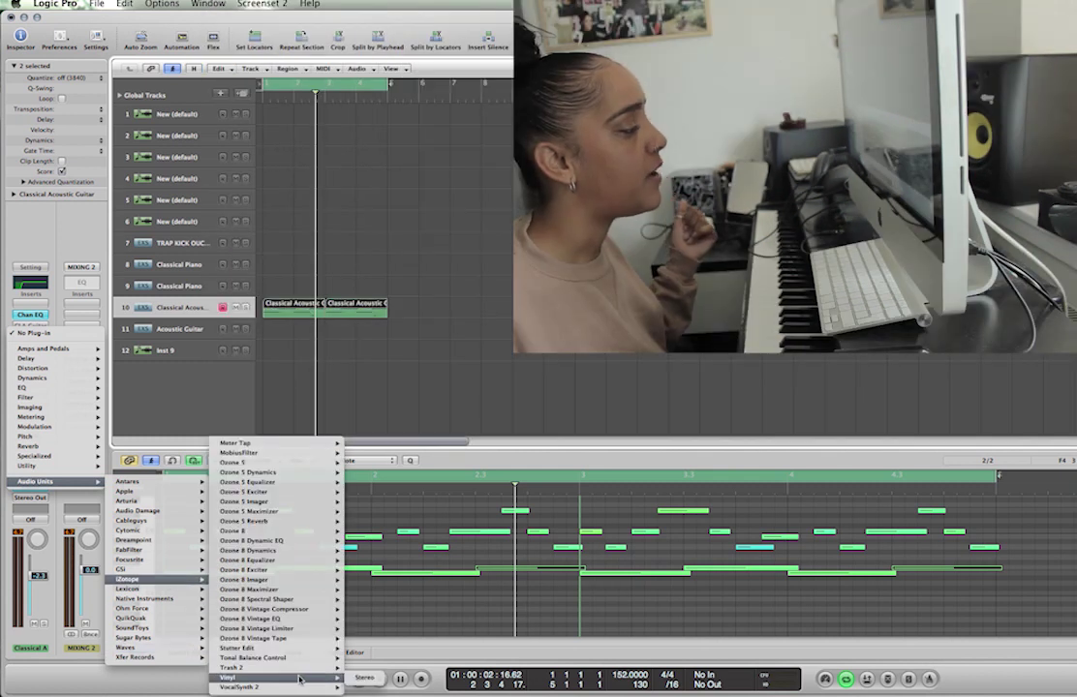
{"action": "left_click", "coordinate": [365, 679]}
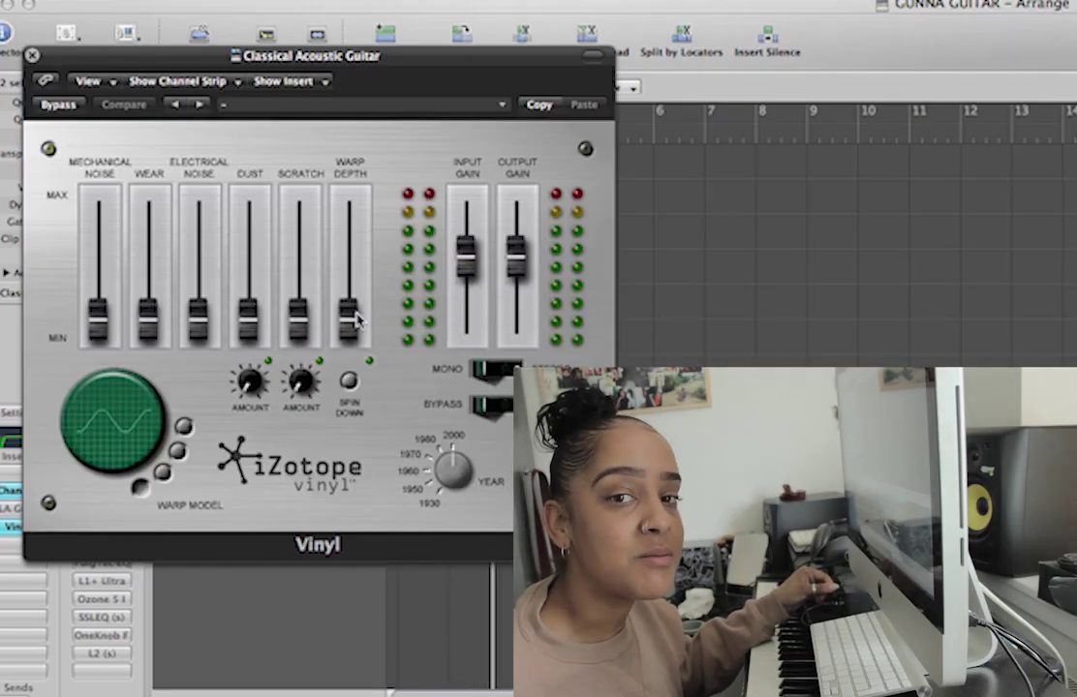
Raise Vinyl's Warp Depth to about 54%
{"action": "left_click_drag", "start_coordinate": [356, 319], "coordinate": [356, 319]}
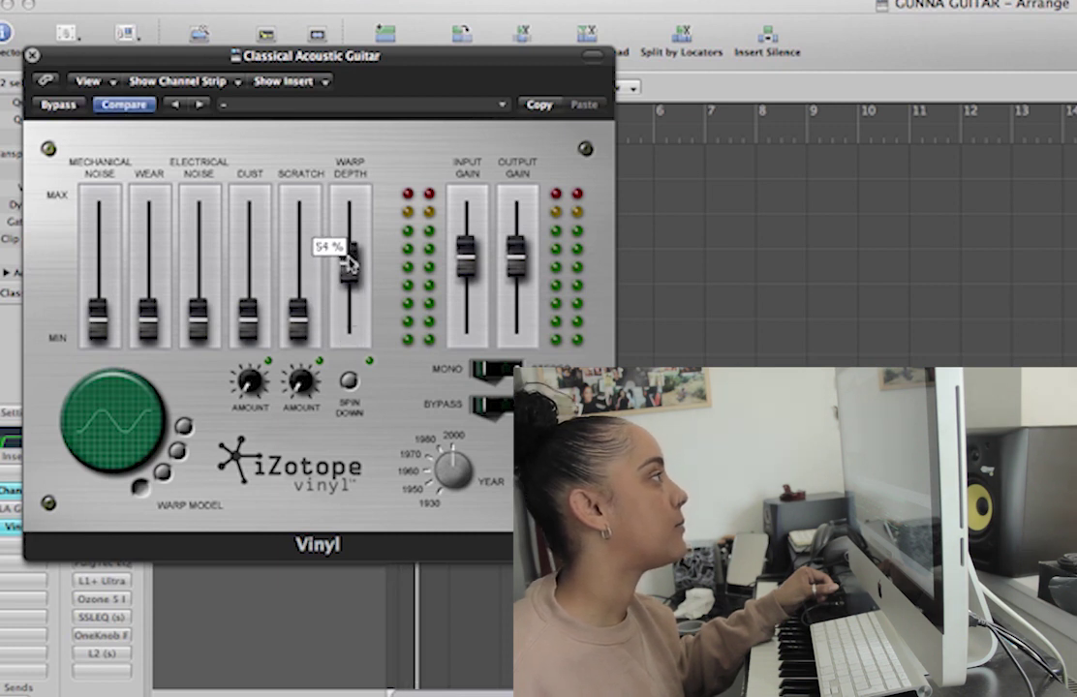
{"action": "left_click_drag", "start_coordinate": [386, 203], "coordinate": [421, 303]}
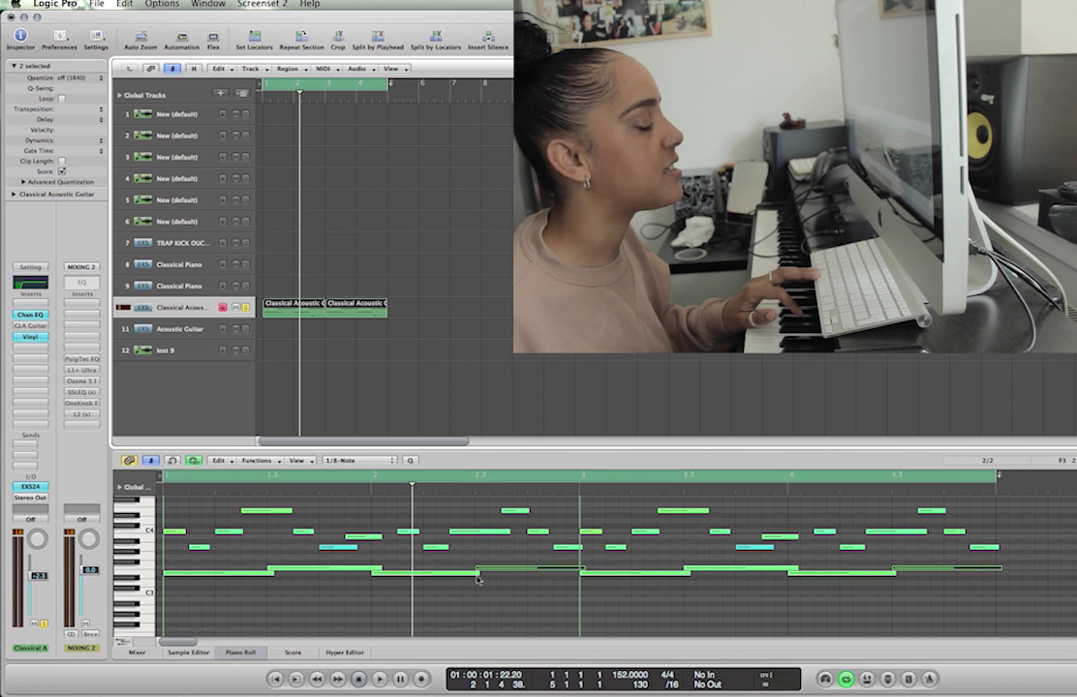
Deselect the notes and play the loop to hear the guitar through Vinyl
{"action": "left_click", "coordinate": [545, 623]}
{"action": "key", "text": "space"}
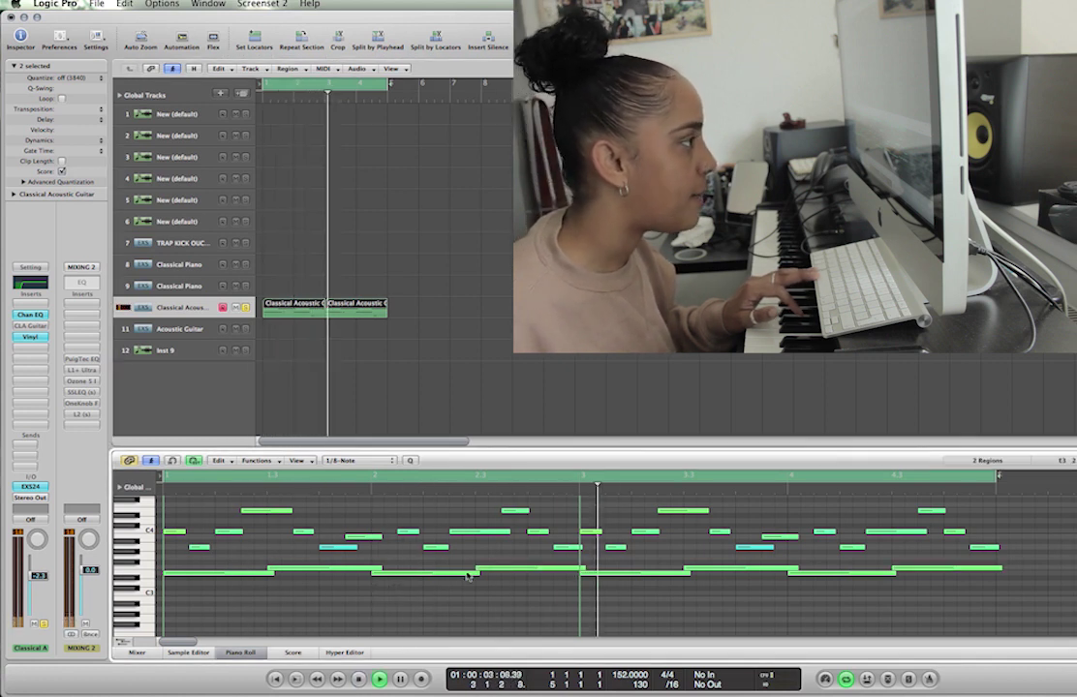
{"action": "key", "text": "space"}
{"action": "key", "text": "space"}
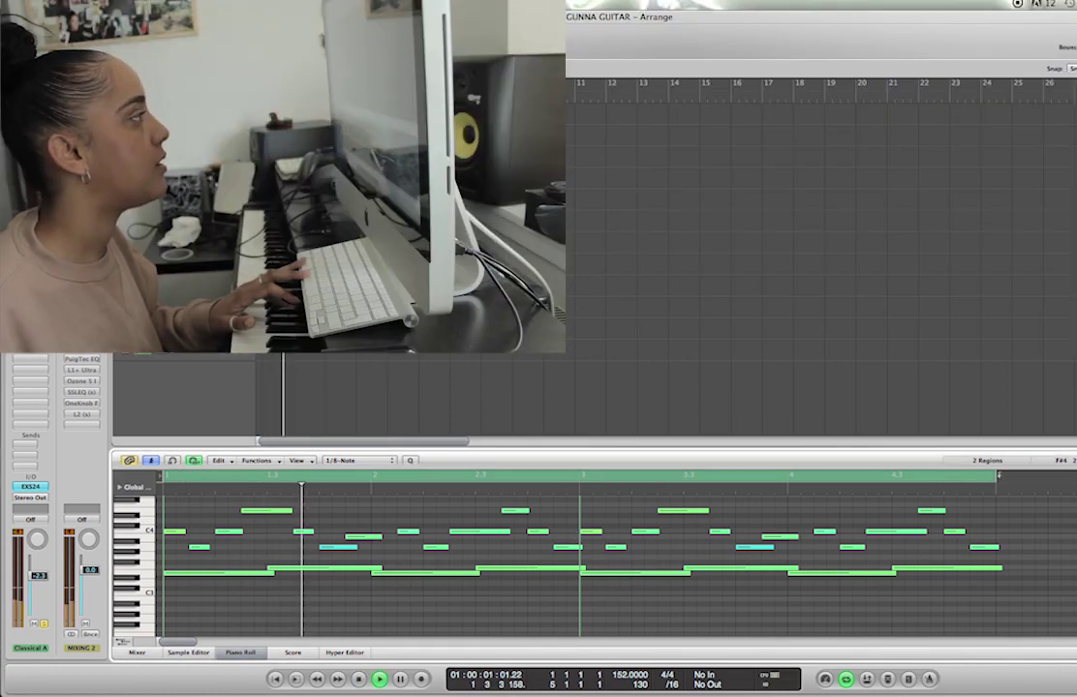
{"action": "key", "text": "v"}
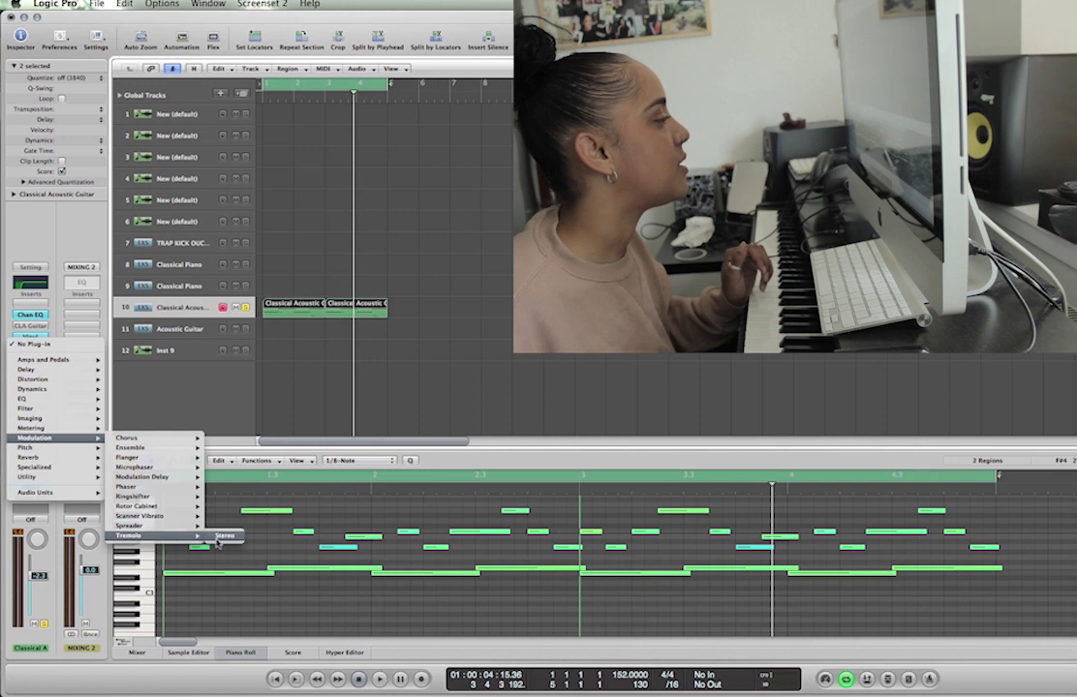
Insert the stereo Tremolo modulation effect below Vinyl and set its rate to 1/8t
{"action": "left_click", "coordinate": [221, 537]}
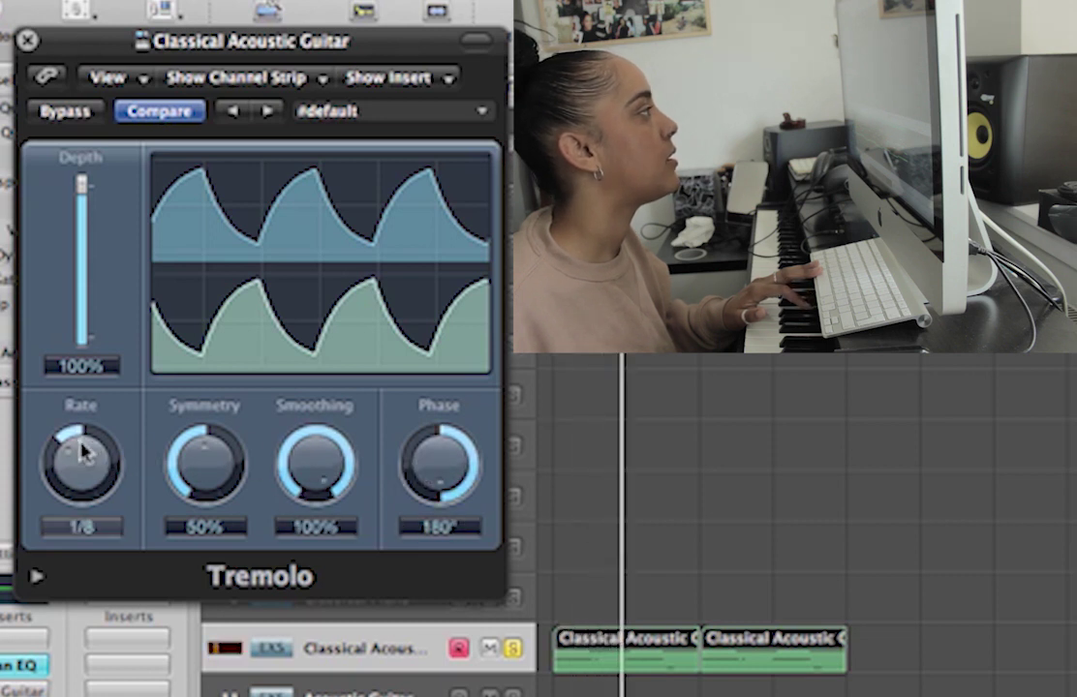
{"action": "left_click_drag", "start_coordinate": [86, 450], "coordinate": [84, 445]}
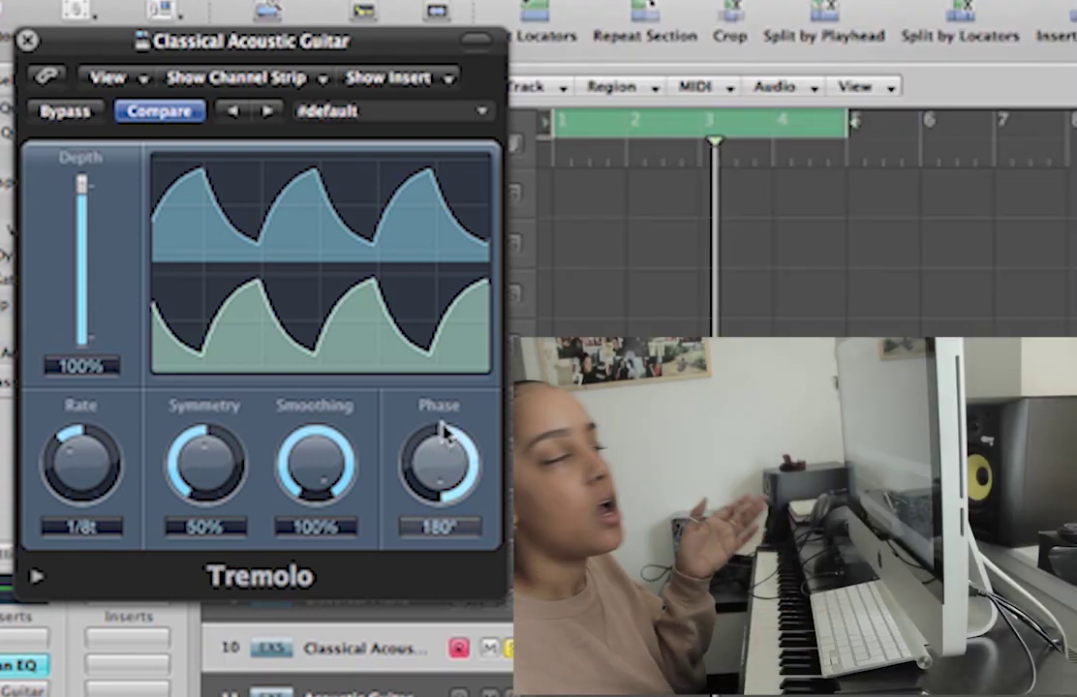
Set the Tremolo's phase to 0° and smoothing to 49%, and fine-tune its reduced depth
{"action": "left_click_drag", "start_coordinate": [443, 431], "coordinate": [472, 577]}
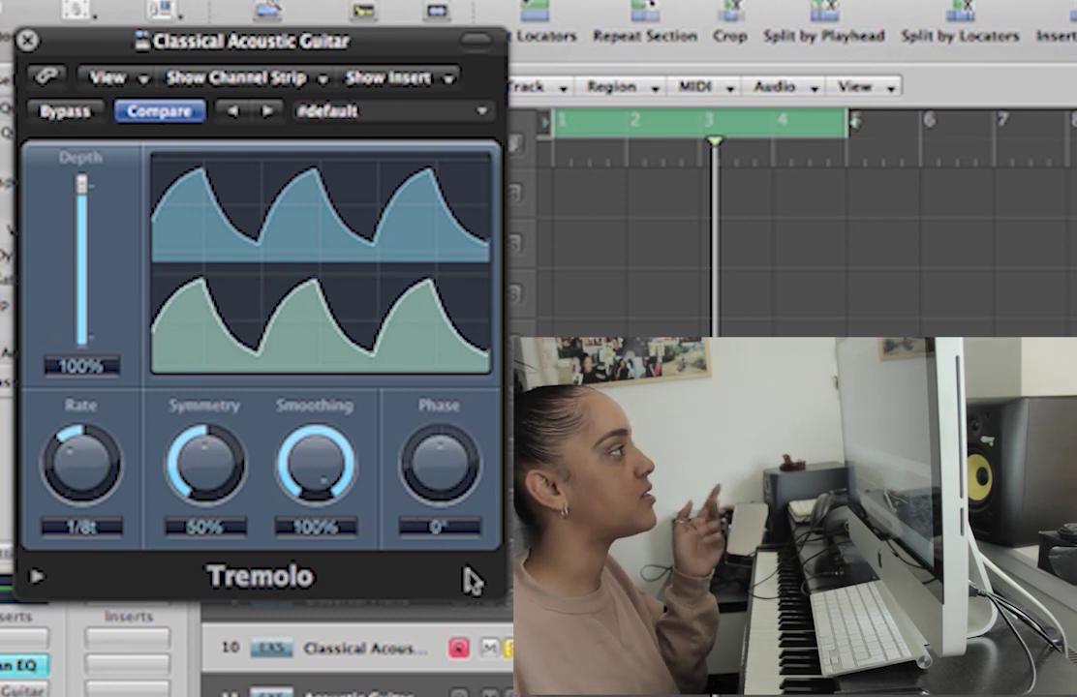
{"action": "left_click_drag", "start_coordinate": [312, 483], "coordinate": [343, 569]}
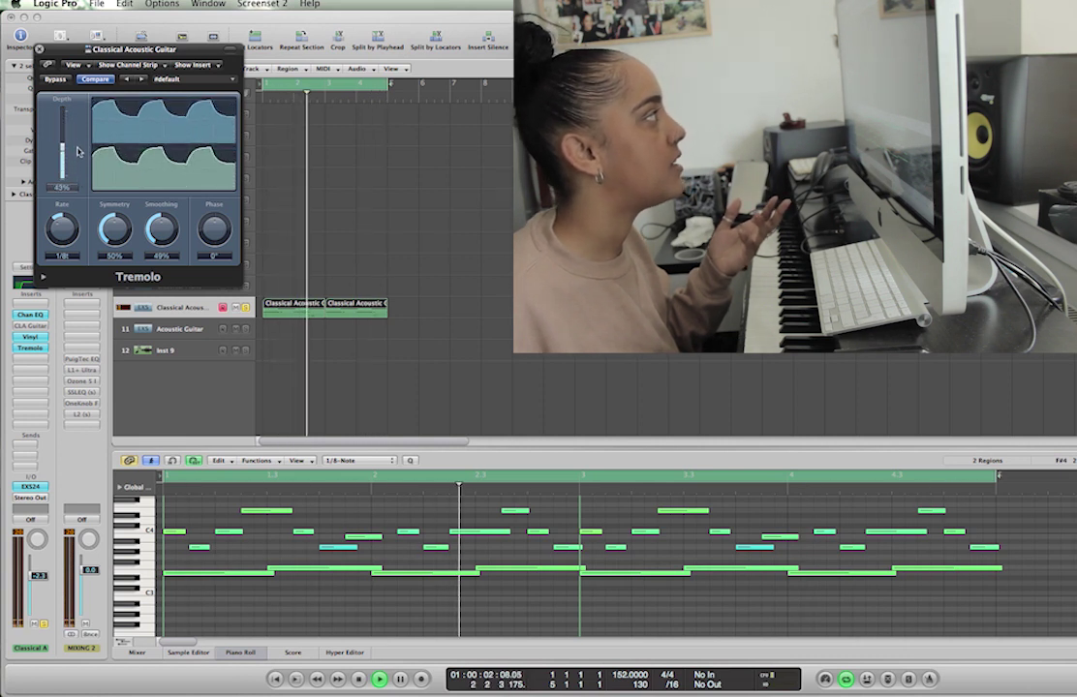
{"action": "left_click_drag", "start_coordinate": [63, 136], "coordinate": [63, 132]}
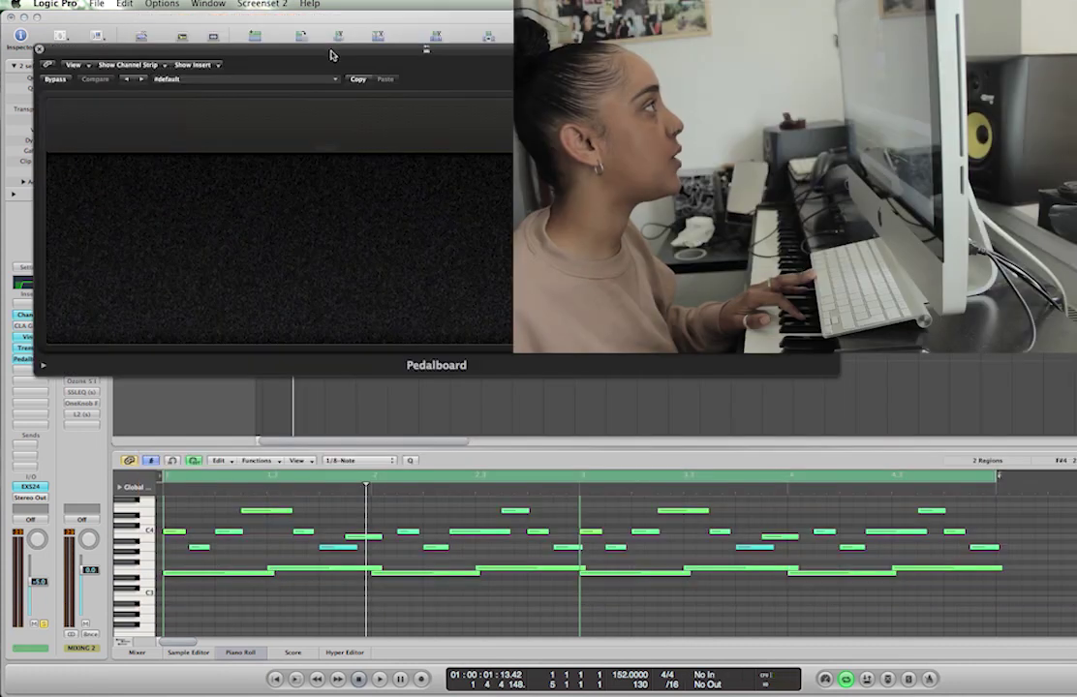
Move the Pedalboard window clear of the channel strip and look through its collection of pedals
{"action": "left_click_drag", "start_coordinate": [332, 52], "coordinate": [531, 124]}
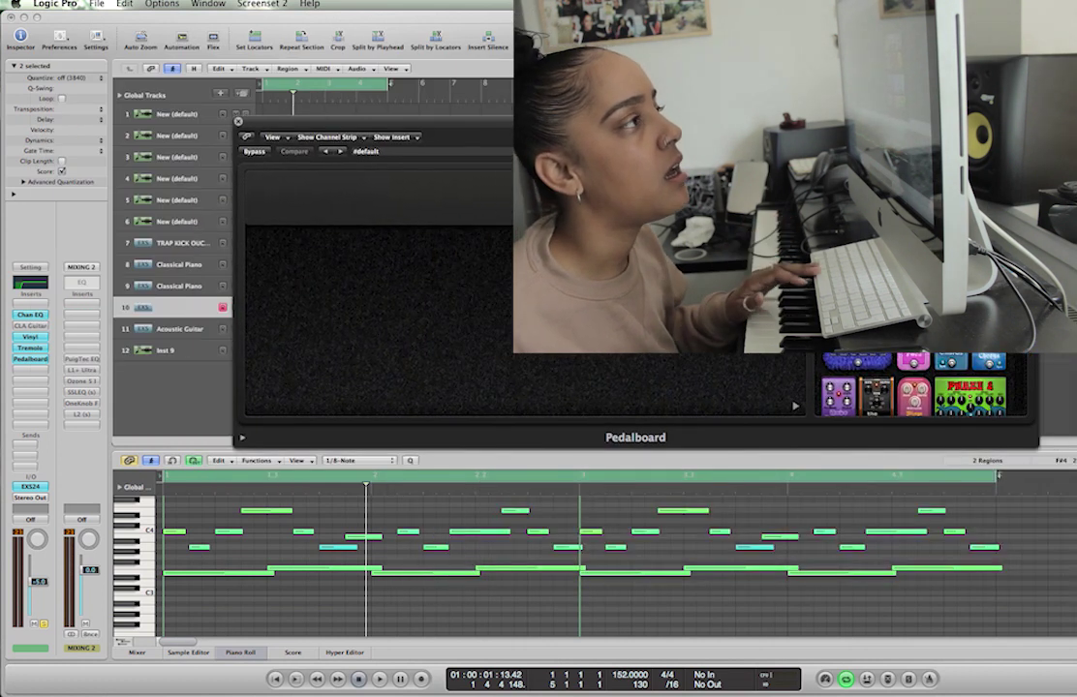
{"action": "scroll", "coordinate": [915, 384], "scroll_direction": "down", "scroll_amount": 6}
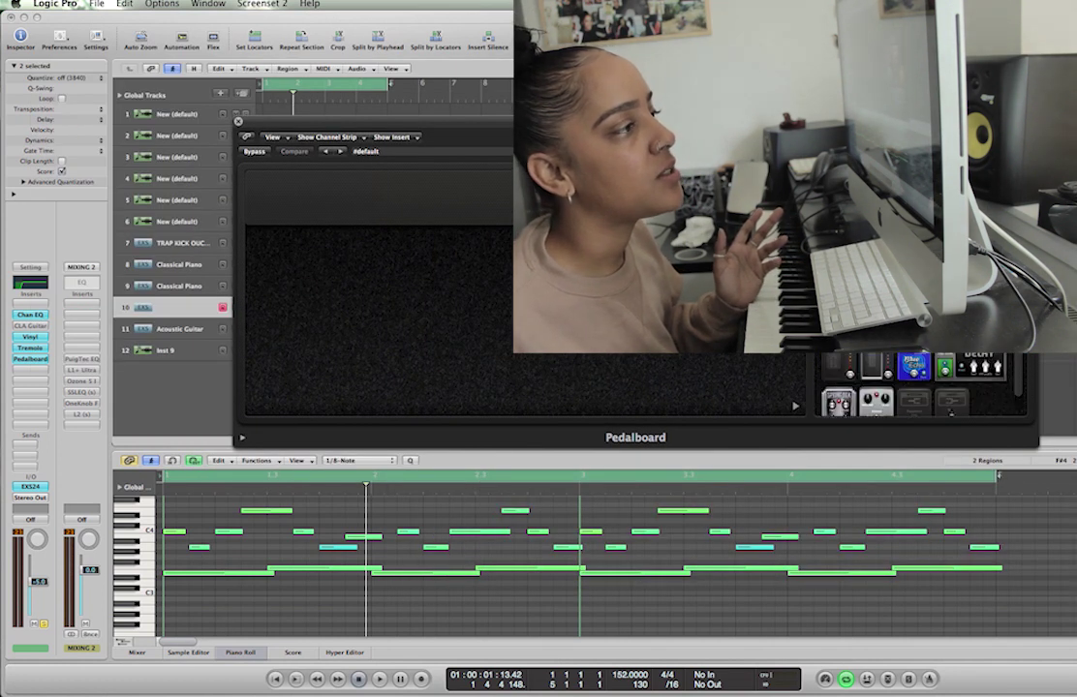
{"action": "scroll", "coordinate": [895, 272], "scroll_direction": "down", "scroll_amount": 2}
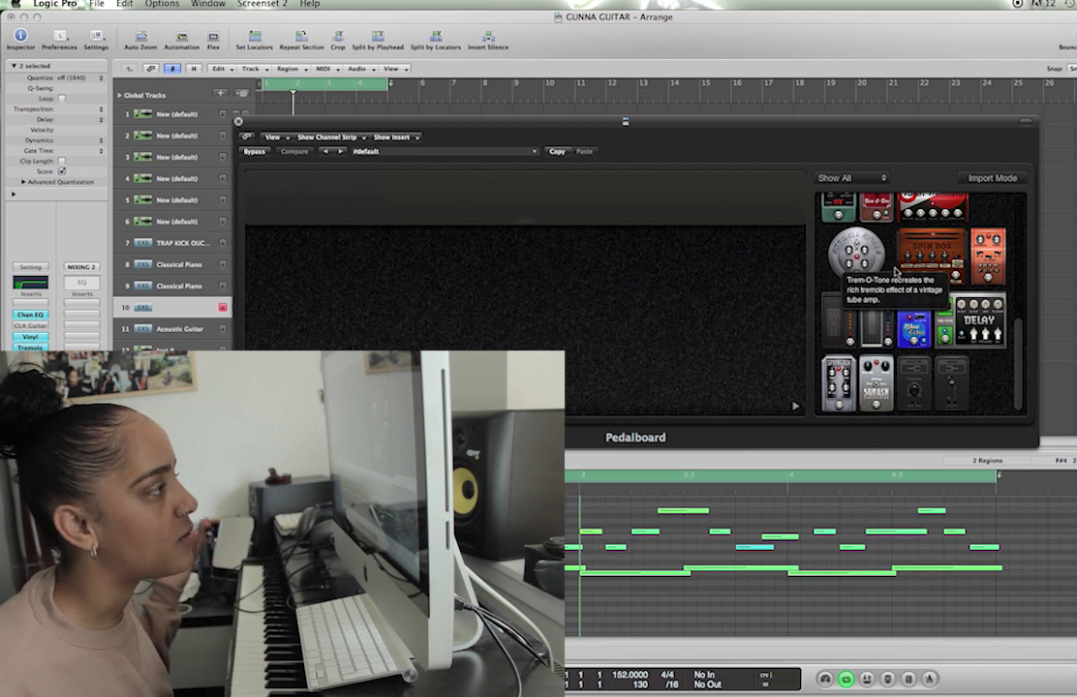
{"action": "scroll", "coordinate": [895, 271], "scroll_direction": "up", "scroll_amount": 2}
{"action": "scroll", "coordinate": [898, 262], "scroll_direction": "up", "scroll_amount": 2}
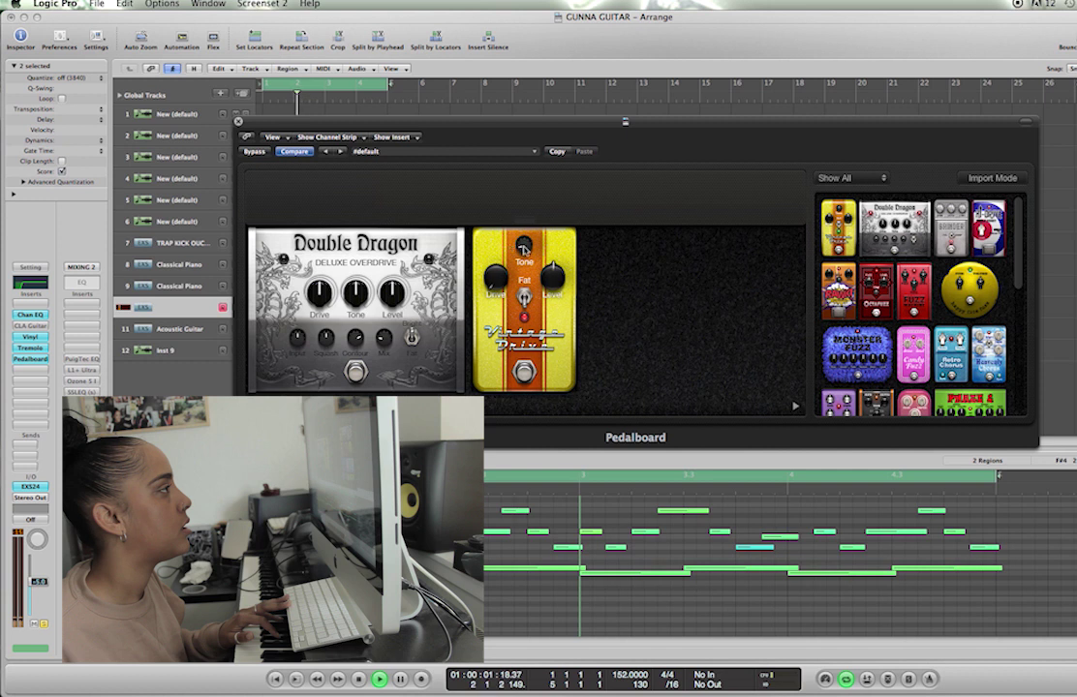
Remove the Double Dragon pedal from the Pedalboard and adjust the remaining Vintage Drive pedal
{"action": "left_click_drag", "start_coordinate": [356, 261], "coordinate": [915, 290]}
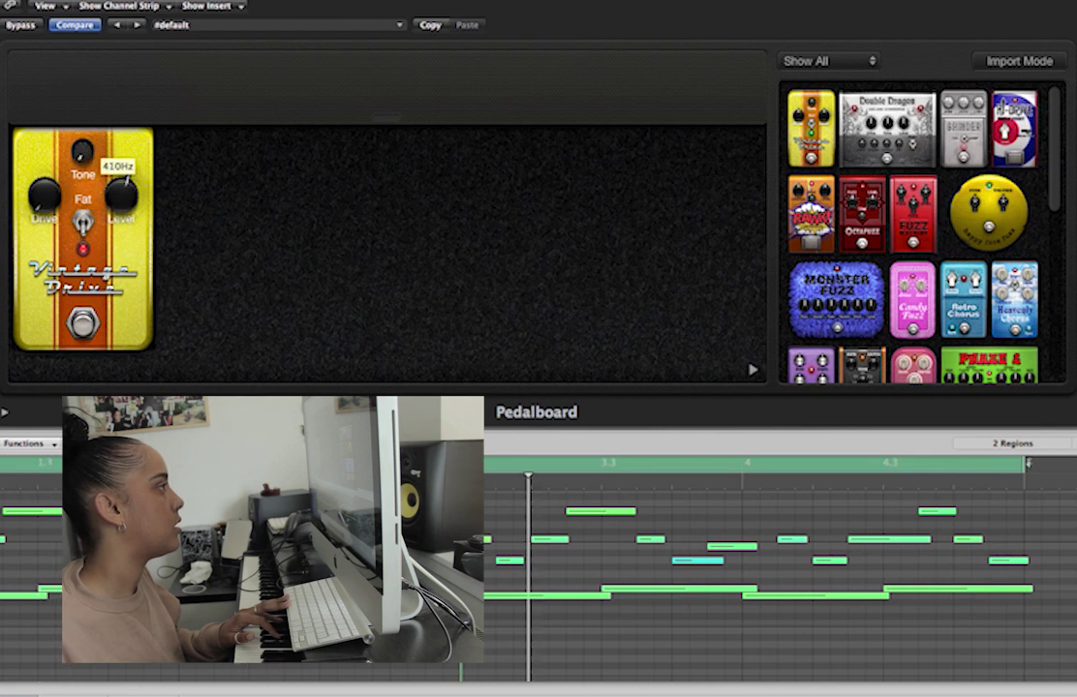
{"action": "left_click_drag", "start_coordinate": [152, 217], "coordinate": [89, 130]}
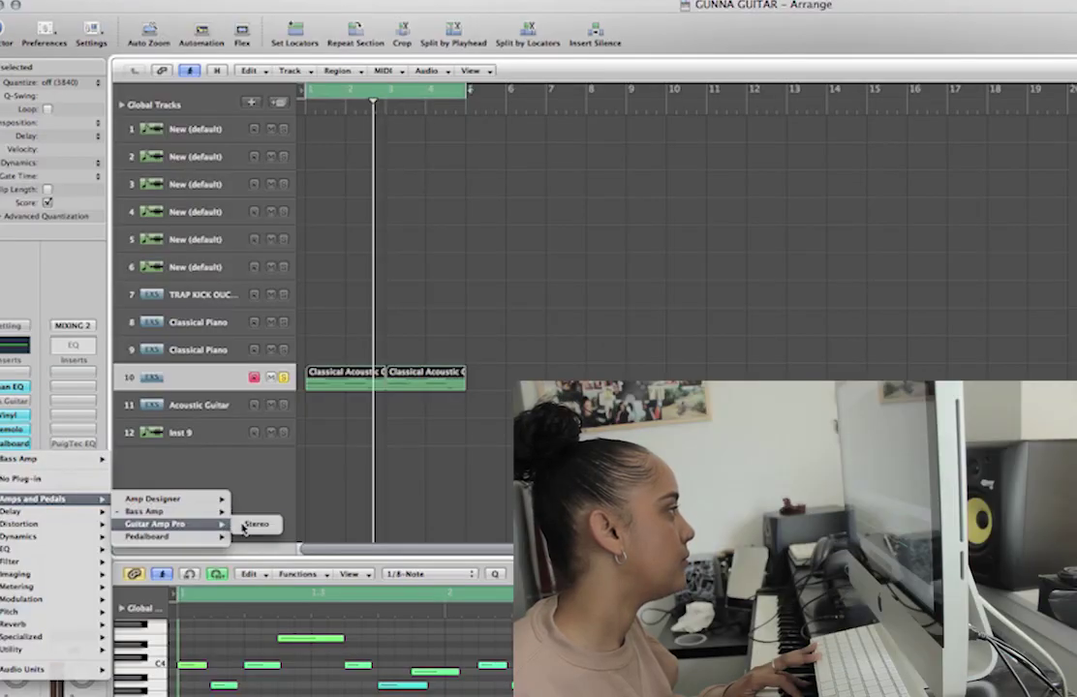
Insert the stereo Guitar Amp Pro below Pedalboard and audition its presets from Boutique Combo (Bright) through Boutique Combo (Direct)
{"action": "left_click", "coordinate": [247, 525]}
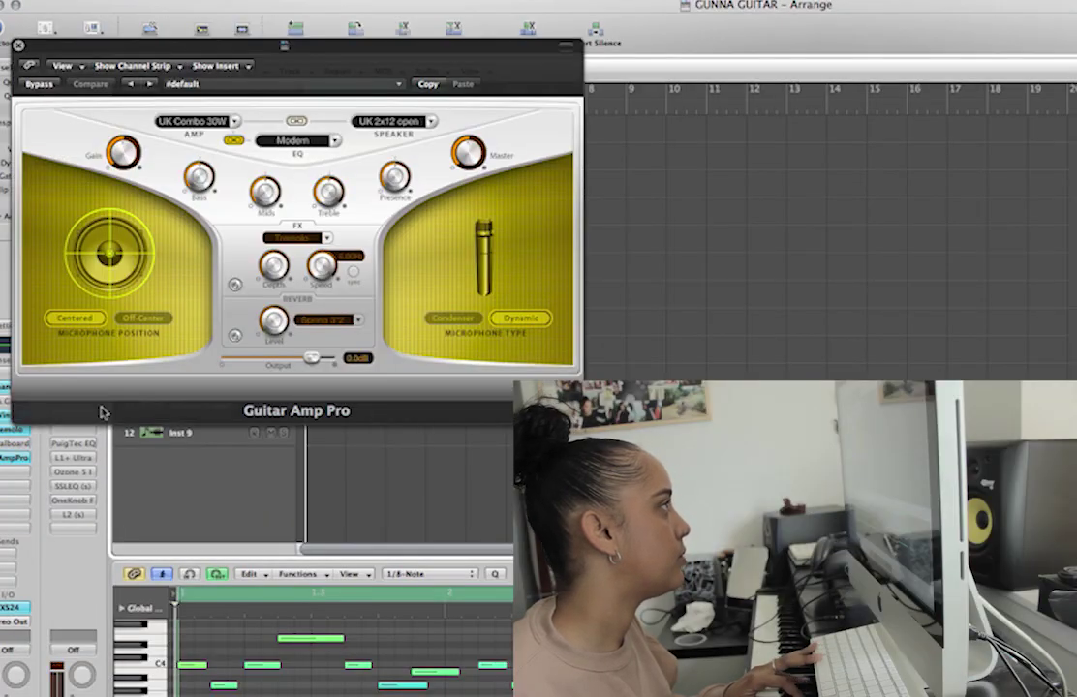
{"action": "left_click", "coordinate": [151, 86]}
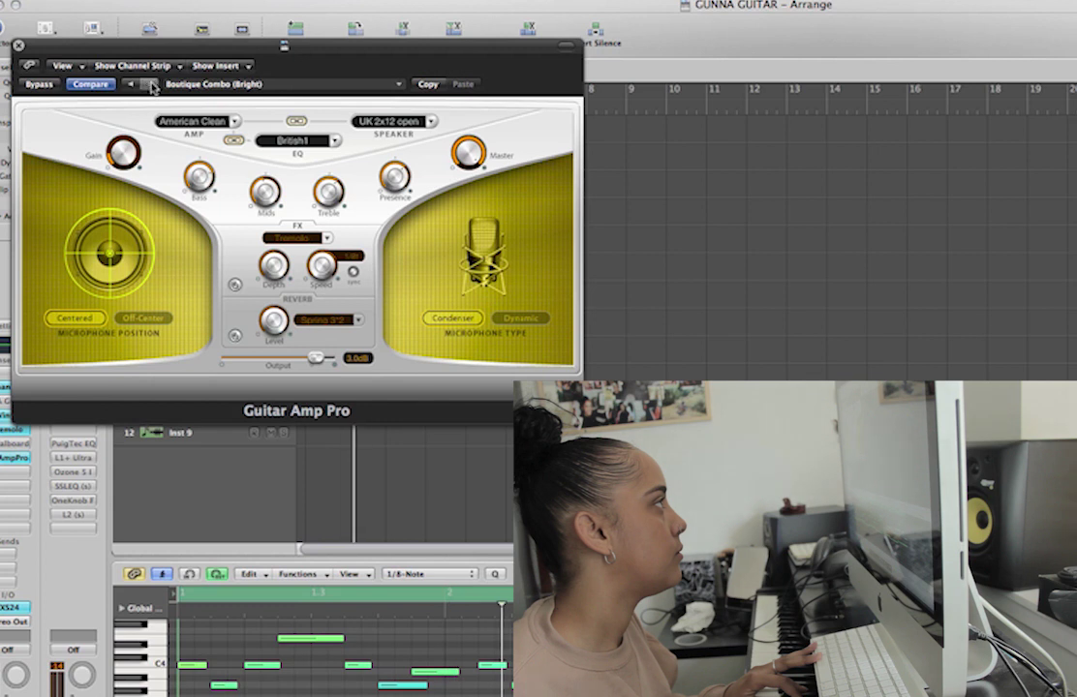
{"action": "left_click", "coordinate": [151, 85]}
{"action": "left_click", "coordinate": [151, 85]}
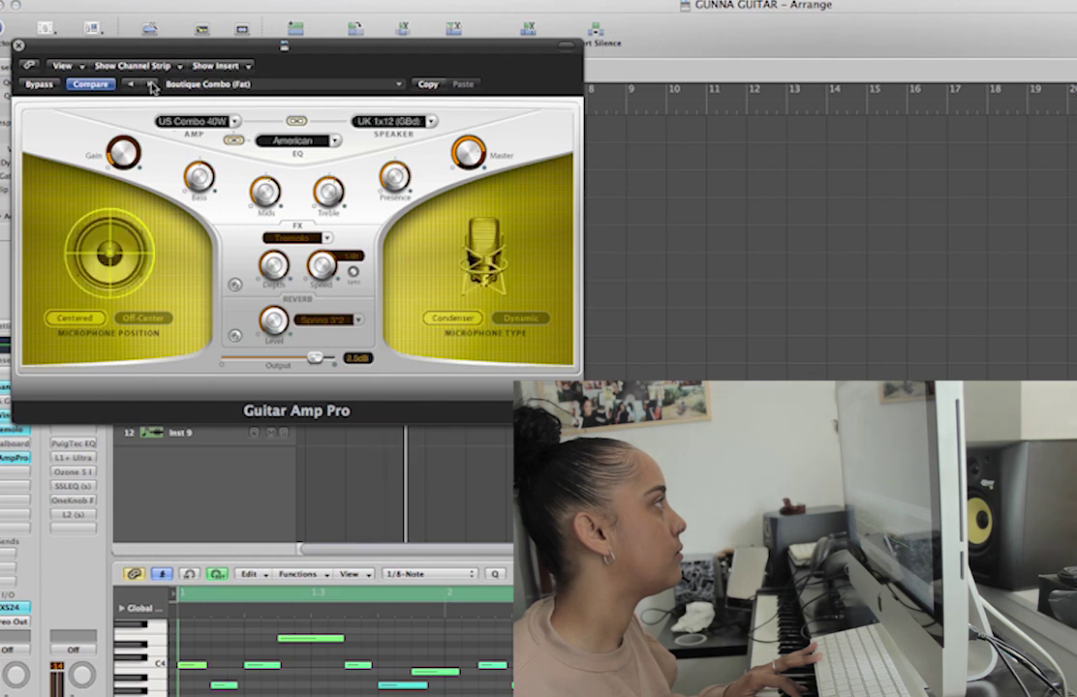
{"action": "left_click", "coordinate": [151, 85]}
Try the clean Eighties Combo preset in Guitar Amp Pro, and replace it with US Combo 1960s (Small)
{"action": "left_click", "coordinate": [199, 86]}
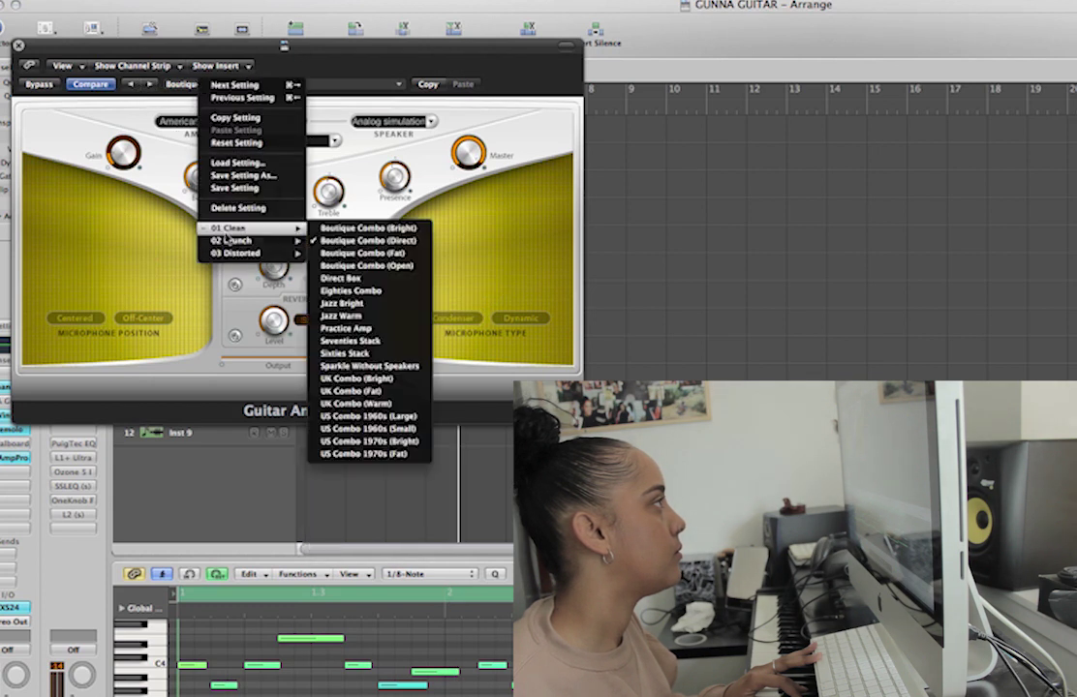
{"action": "mouse_move", "coordinate": [291, 248]}
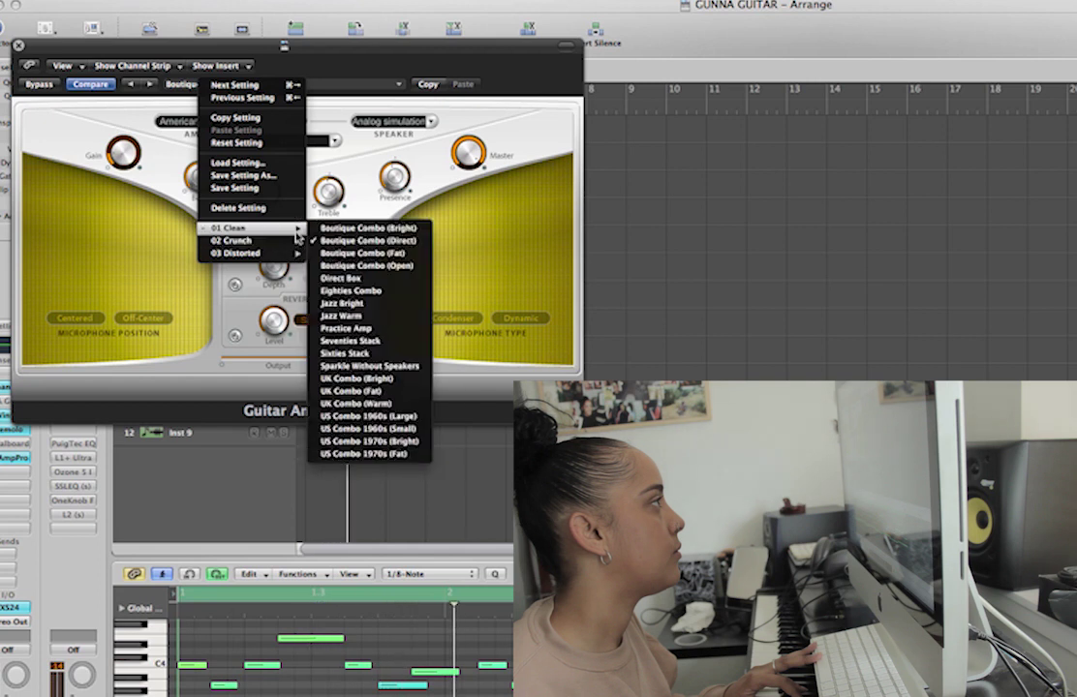
{"action": "left_click", "coordinate": [354, 288]}
{"action": "left_click", "coordinate": [184, 85]}
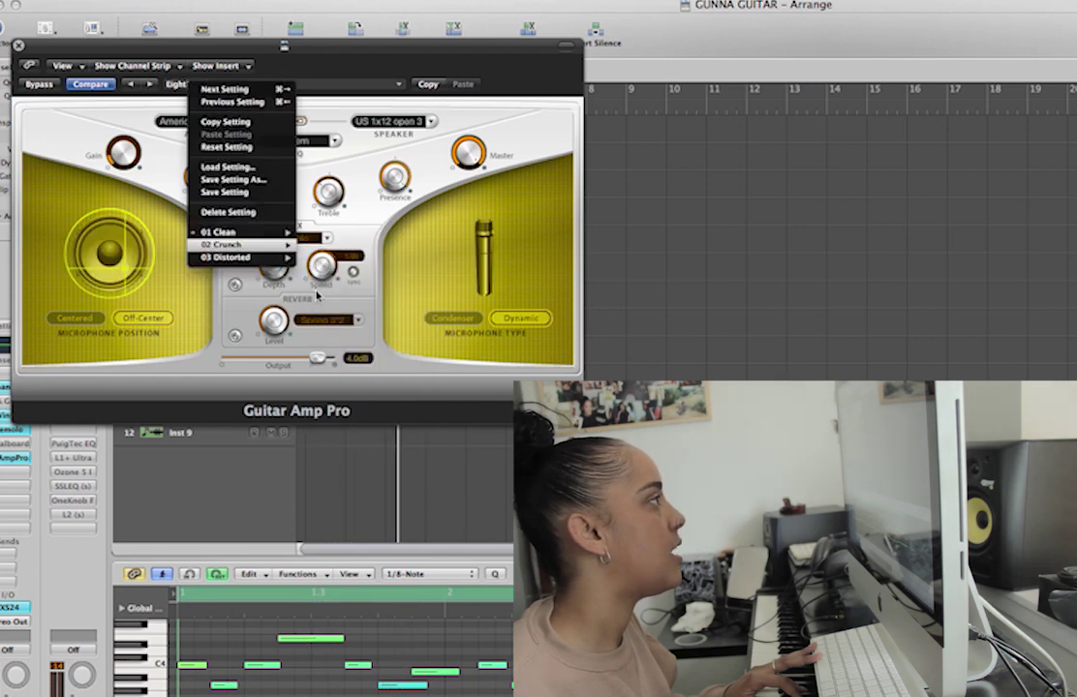
{"action": "mouse_move", "coordinate": [250, 232]}
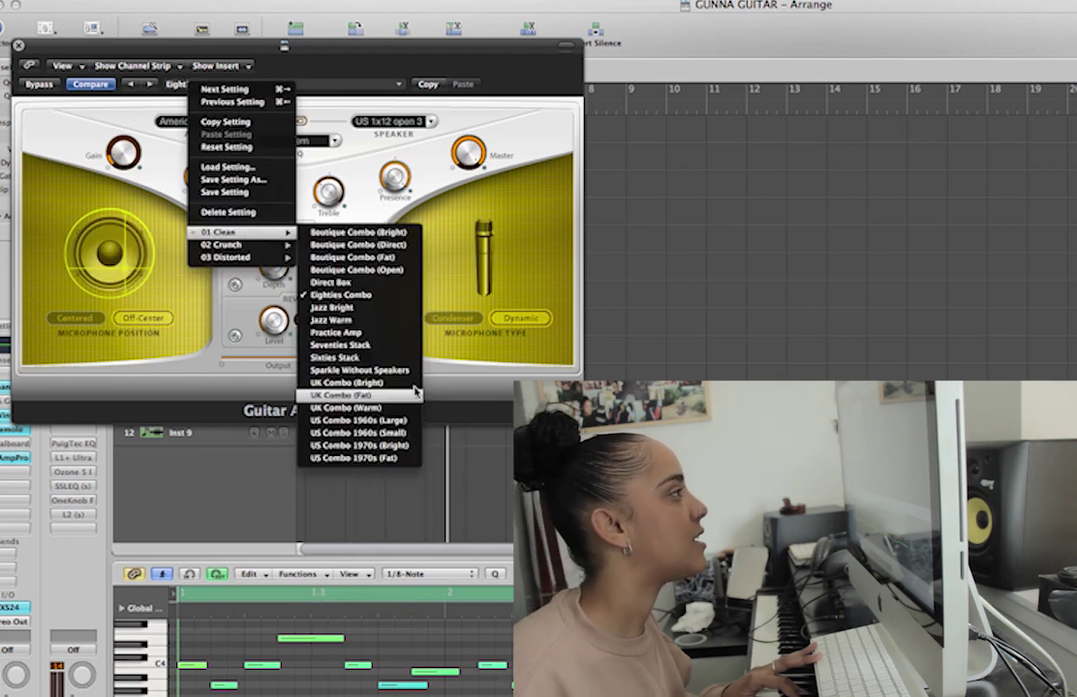
{"action": "left_click", "coordinate": [396, 357]}
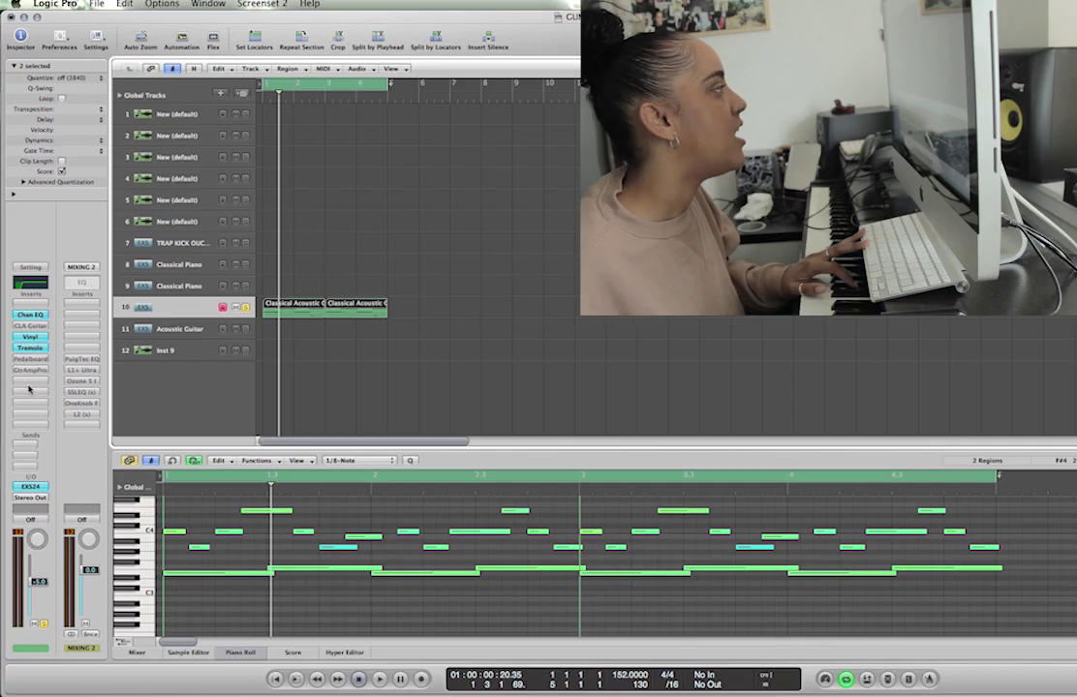
Insert the Waves H-Delay stereo plug-in below Guitar Amp Pro and play the loop through it
{"action": "left_click", "coordinate": [30, 377]}
{"action": "mouse_move", "coordinate": [58, 525]}
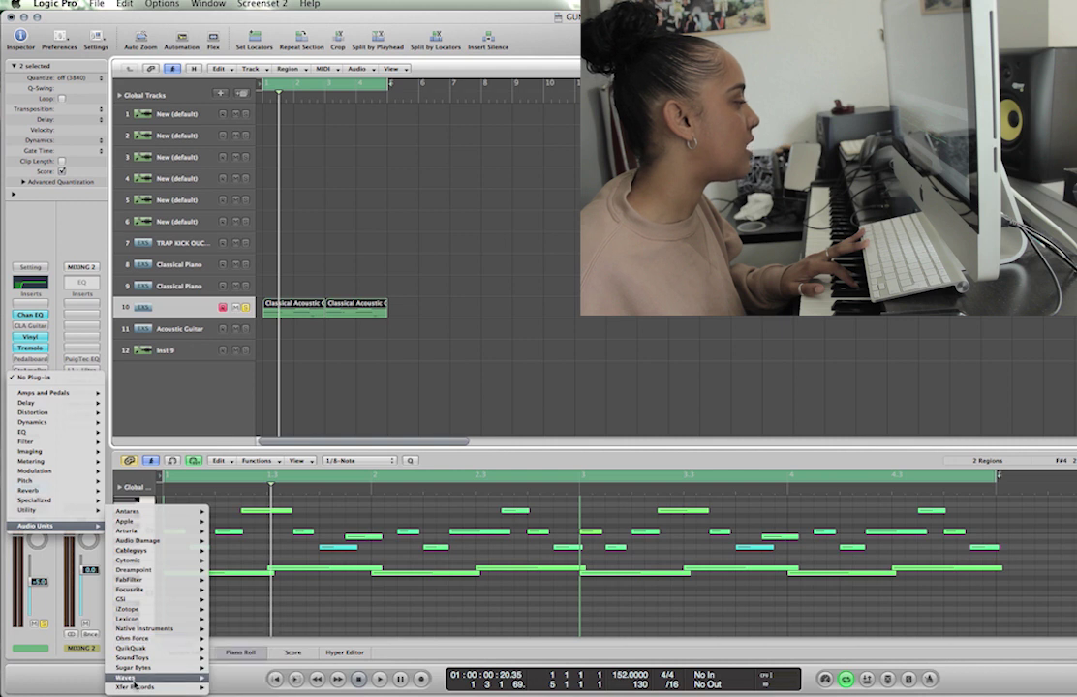
{"action": "mouse_move", "coordinate": [131, 677]}
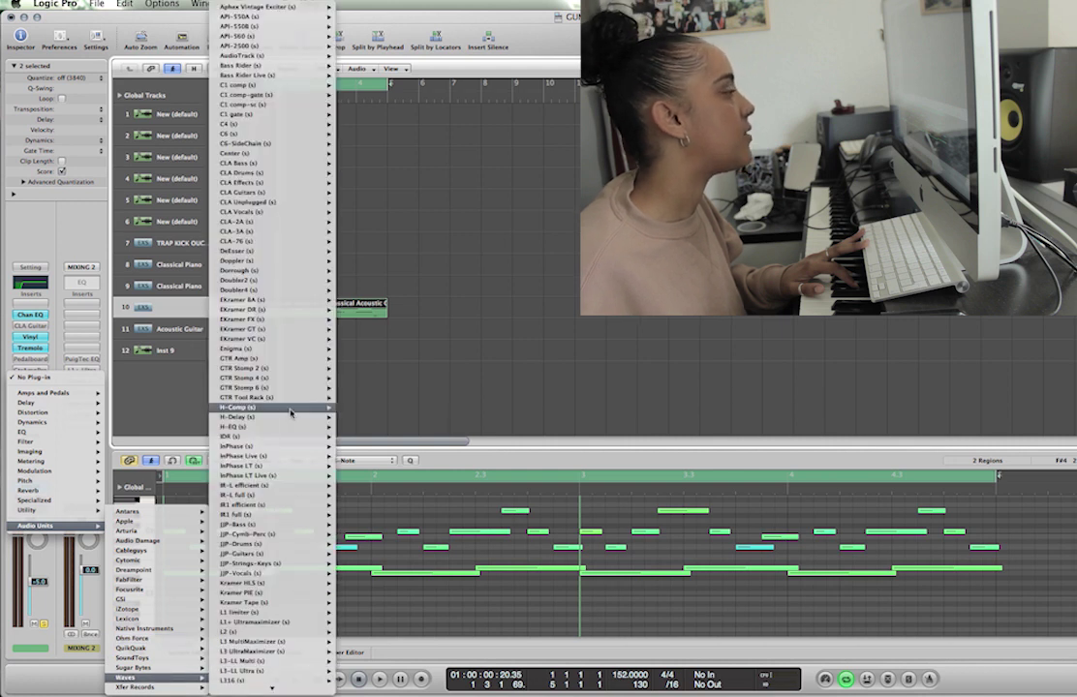
{"action": "left_click", "coordinate": [341, 422]}
{"action": "key", "text": "space"}
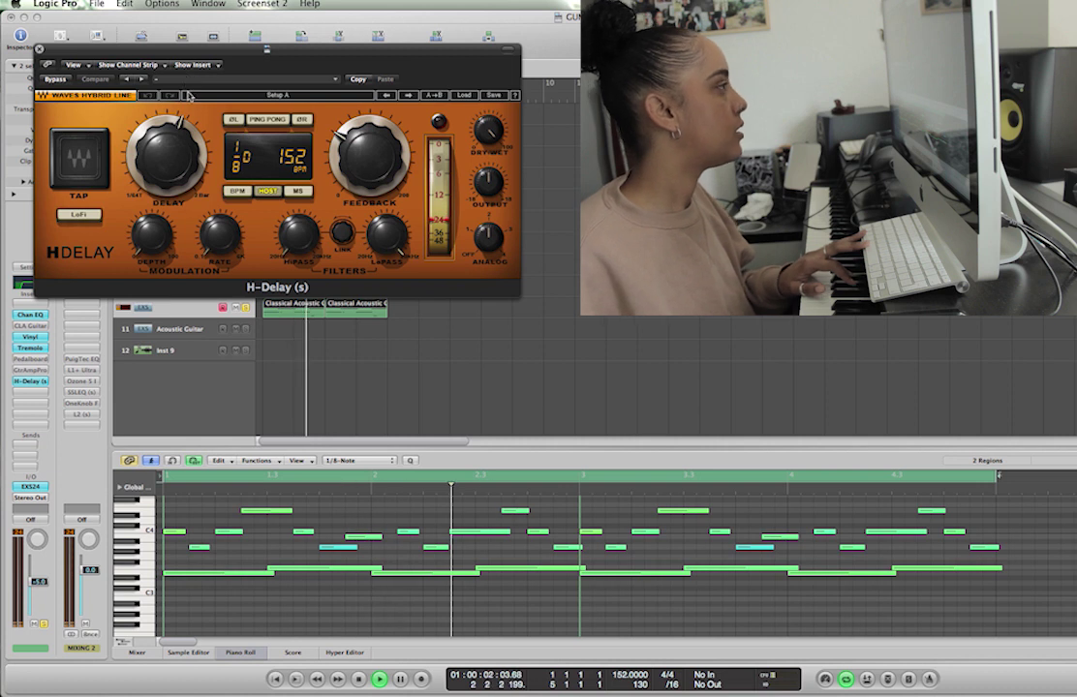
Try the Dub Delay factory preset in H-Delay
{"action": "left_click", "coordinate": [191, 82]}
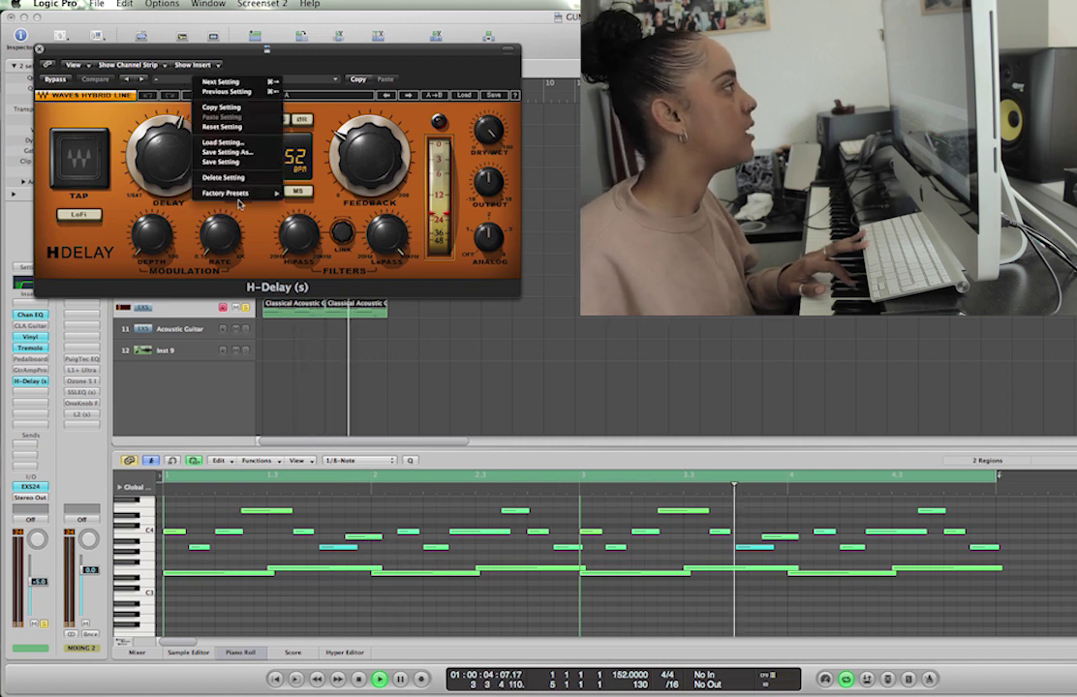
{"action": "mouse_move", "coordinate": [242, 193]}
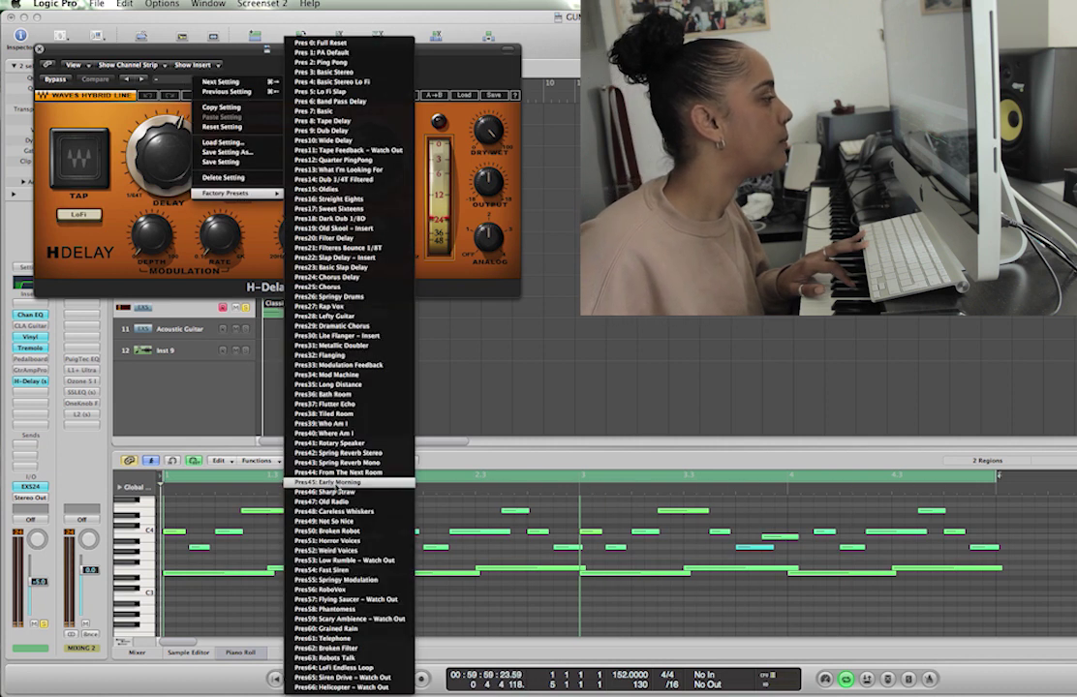
{"action": "left_click", "coordinate": [322, 130]}
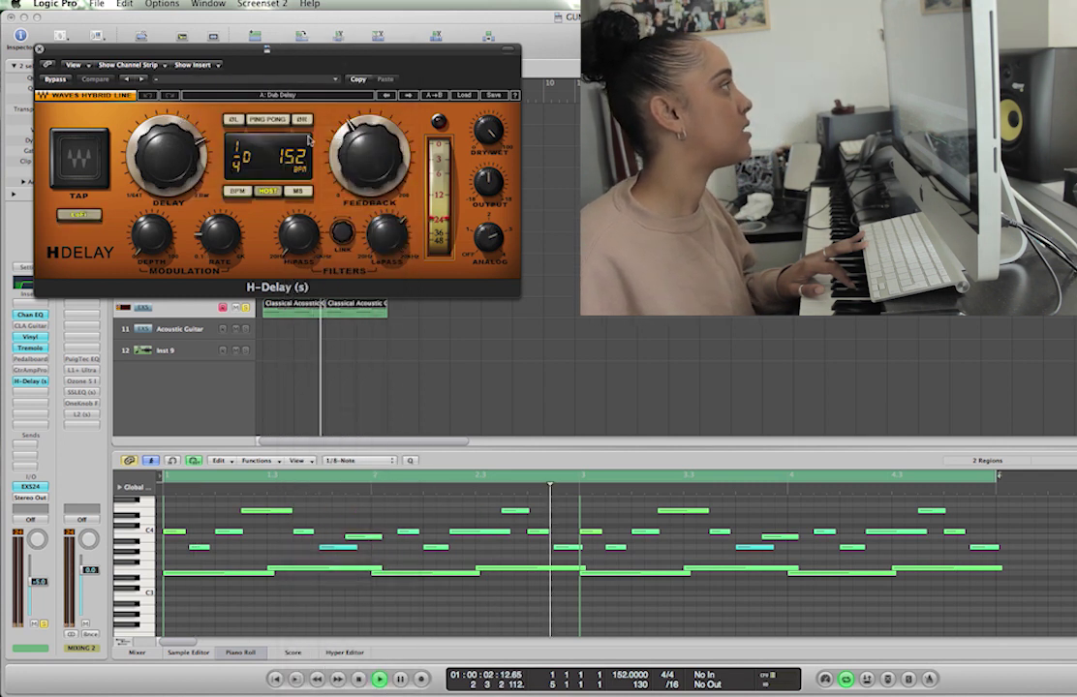
Step through the H-Delay presets to Oldies and fine-tune its dry/wet mix
{"action": "left_click", "coordinate": [143, 82]}
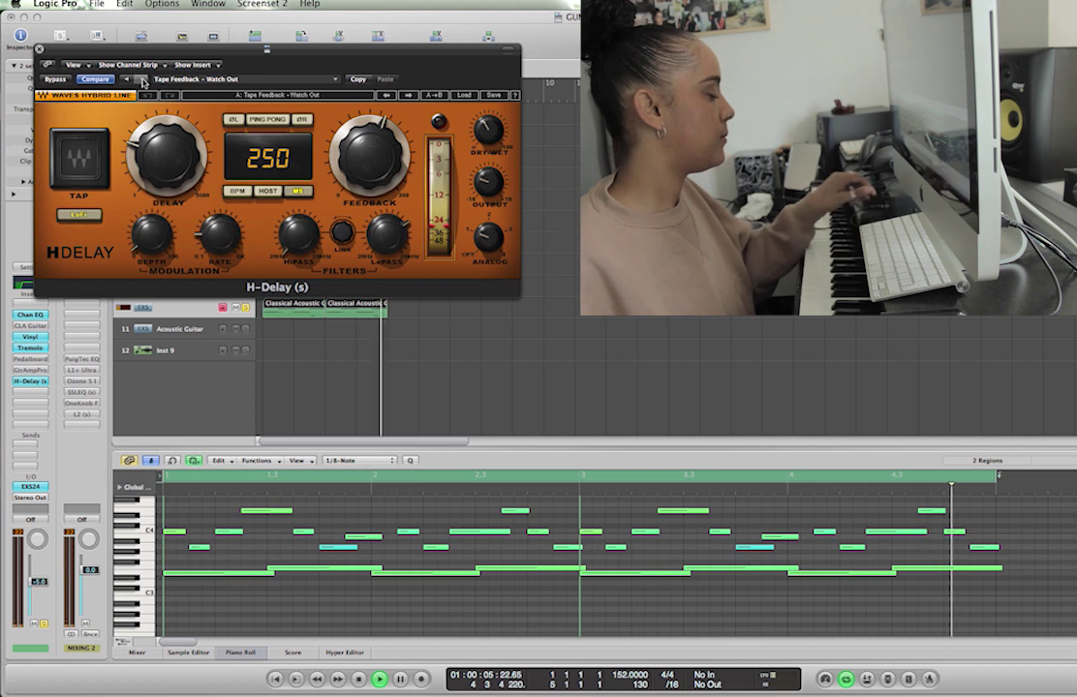
{"action": "left_click", "coordinate": [142, 82]}
{"action": "left_click", "coordinate": [143, 81]}
{"action": "left_click", "coordinate": [128, 81]}
{"action": "left_click", "coordinate": [142, 80]}
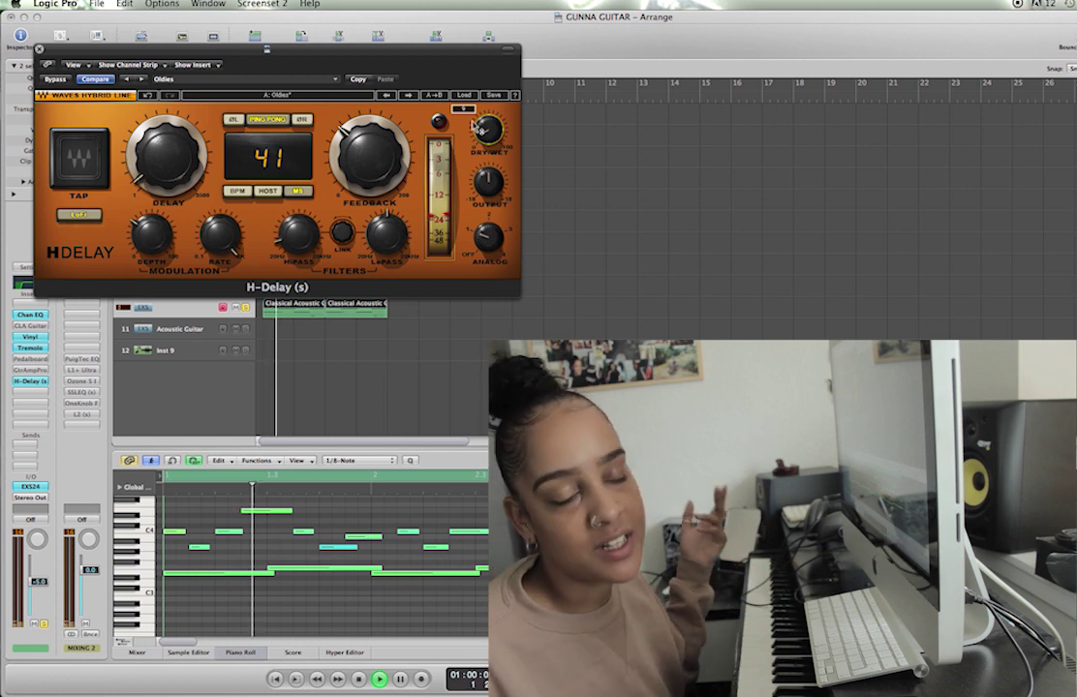
{"action": "left_click_drag", "start_coordinate": [474, 127], "coordinate": [475, 104]}
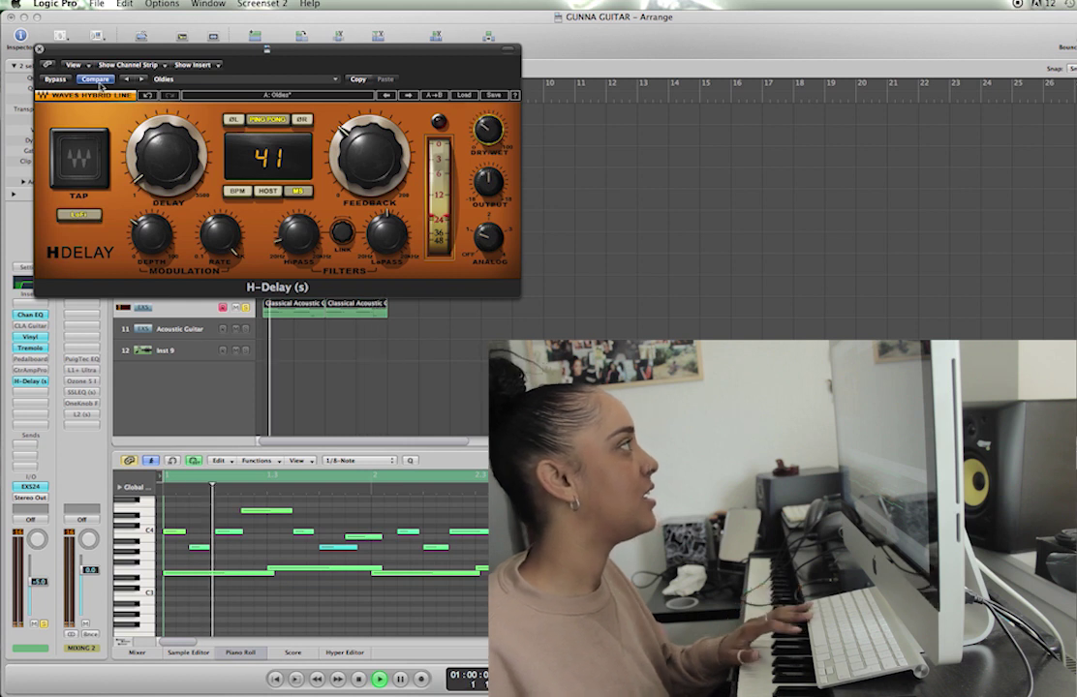
{"action": "left_click", "coordinate": [39, 48]}
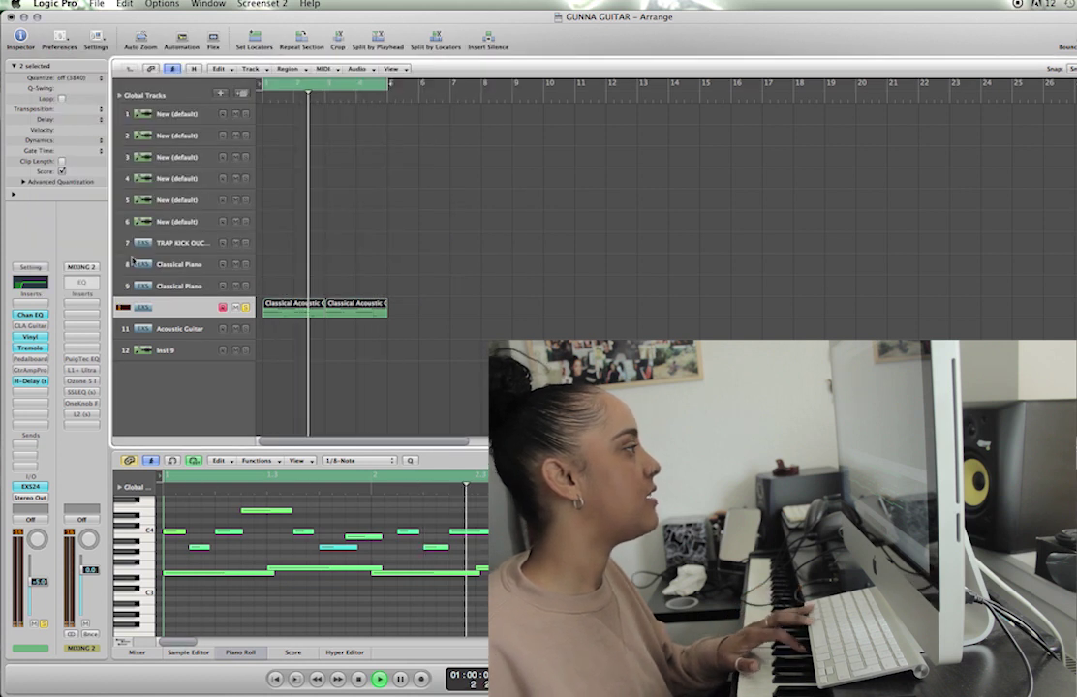
Raise the warp depth in Vinyl, and close the Guitar Amp Pro window
{"action": "left_click", "coordinate": [30, 337]}
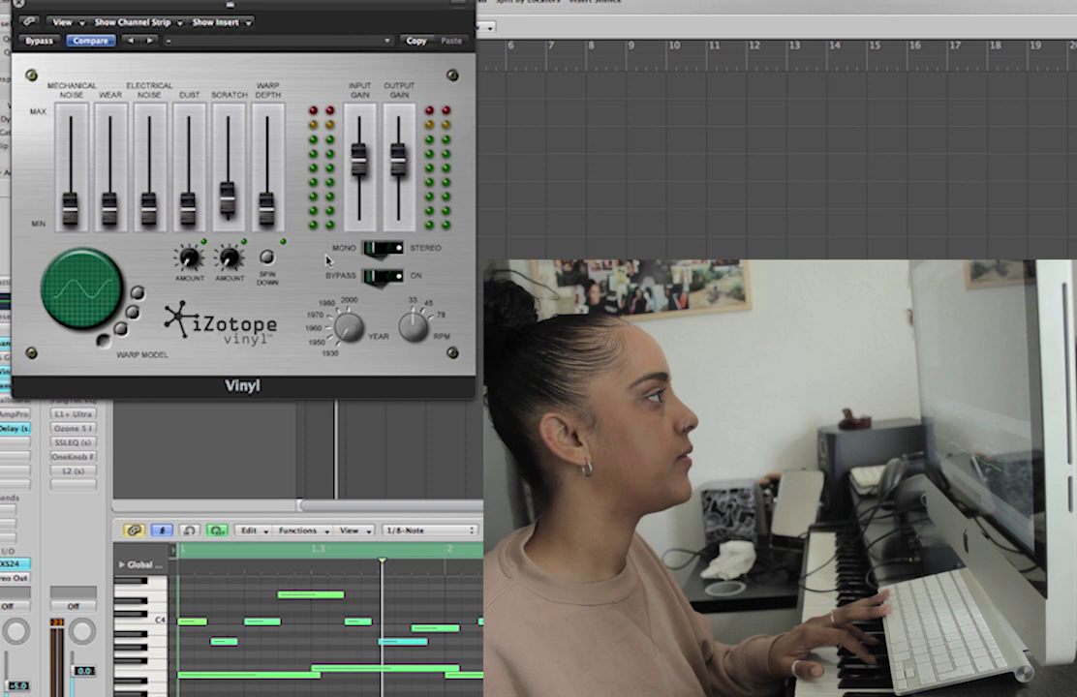
{"action": "left_click_drag", "start_coordinate": [266, 211], "coordinate": [267, 180]}
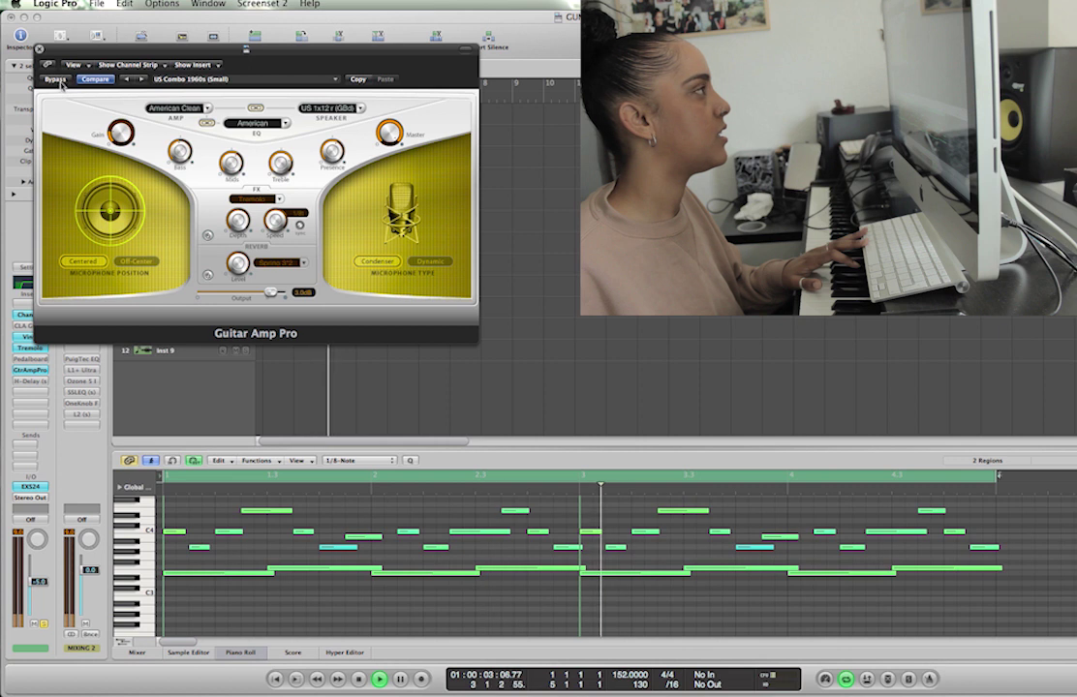
{"action": "key", "text": "super+w"}
Reactivate the bypassed CLA Guitars plug-in, pull its reverb far down and lower its delay to -5.4
{"action": "left_click", "coordinate": [36, 326], "text": "alt"}
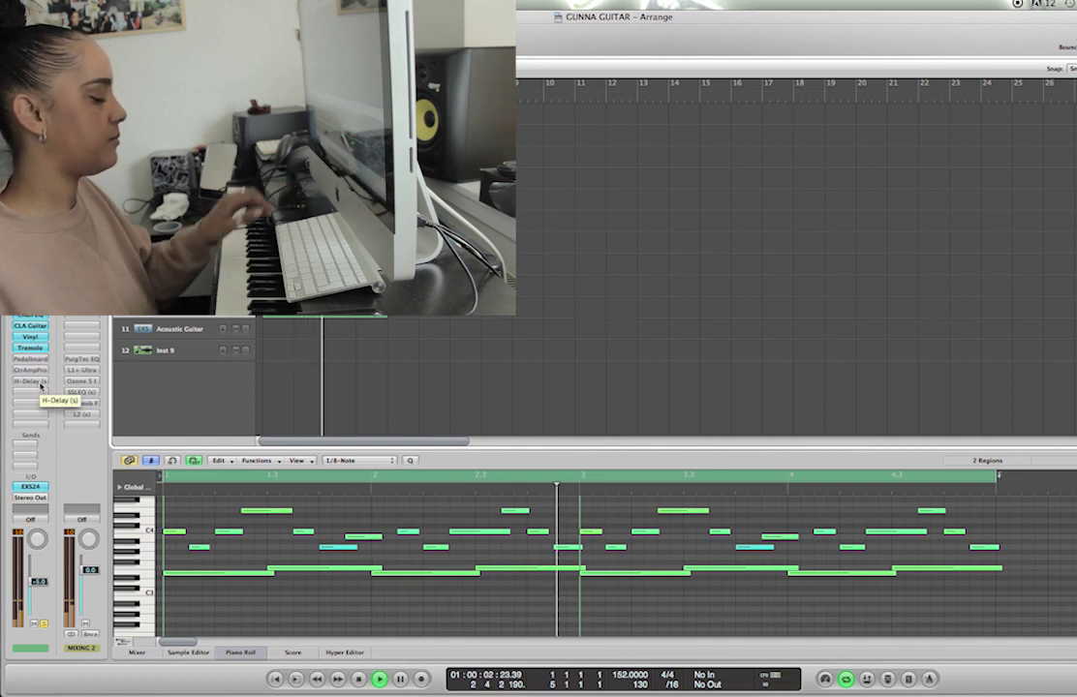
{"action": "left_click", "coordinate": [30, 325]}
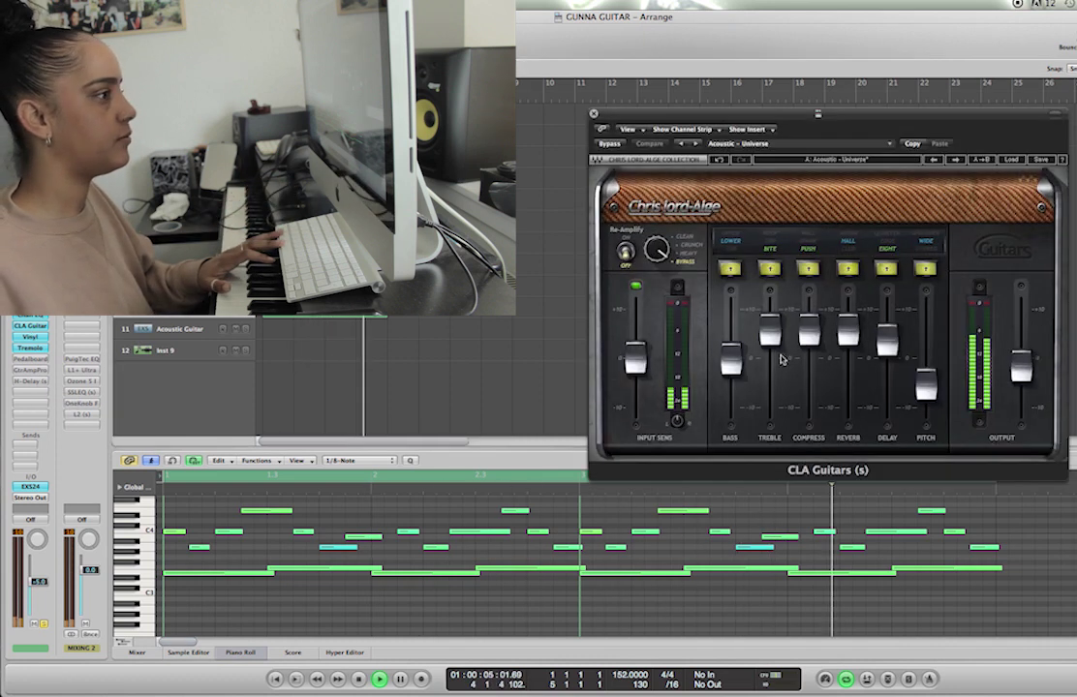
{"action": "left_click_drag", "start_coordinate": [848, 329], "coordinate": [848, 405]}
{"action": "left_click_drag", "start_coordinate": [886, 339], "coordinate": [886, 384]}
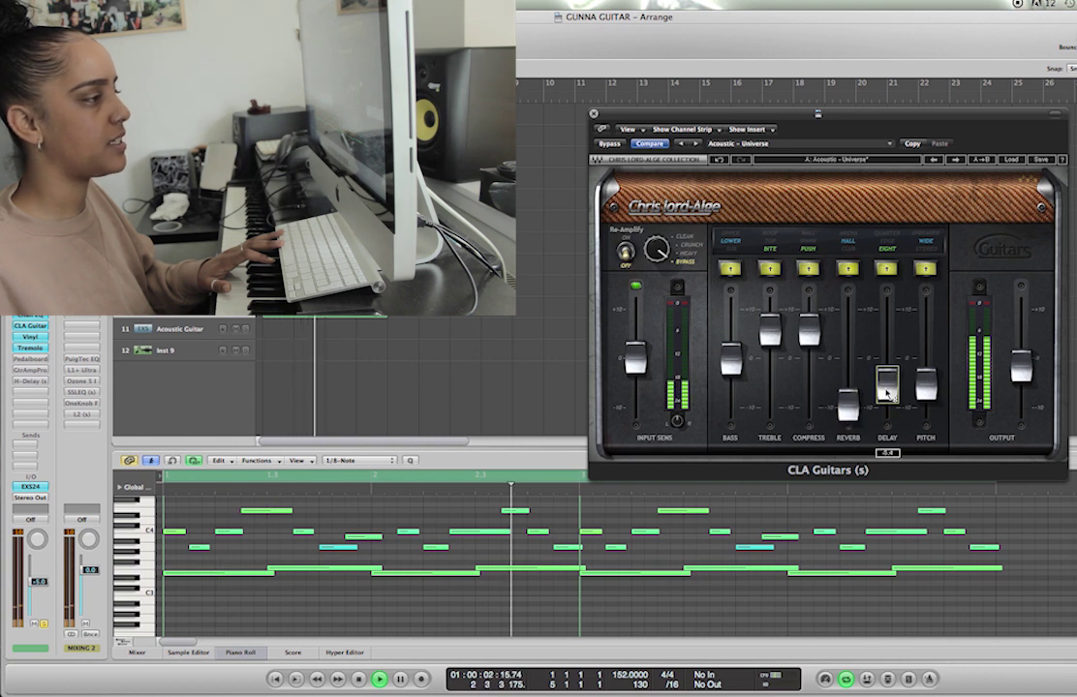
{"action": "left_click", "coordinate": [594, 113]}
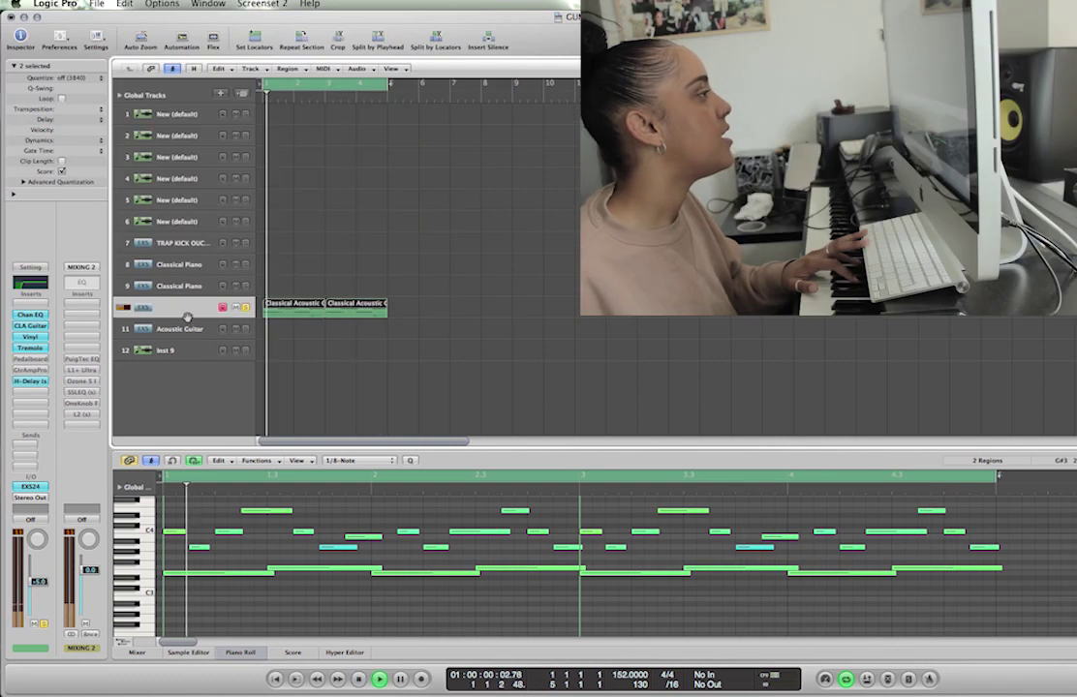
Compare the loop with H-Delay, and set the Tremolo depth to about 78%
{"action": "left_click", "coordinate": [40, 382]}
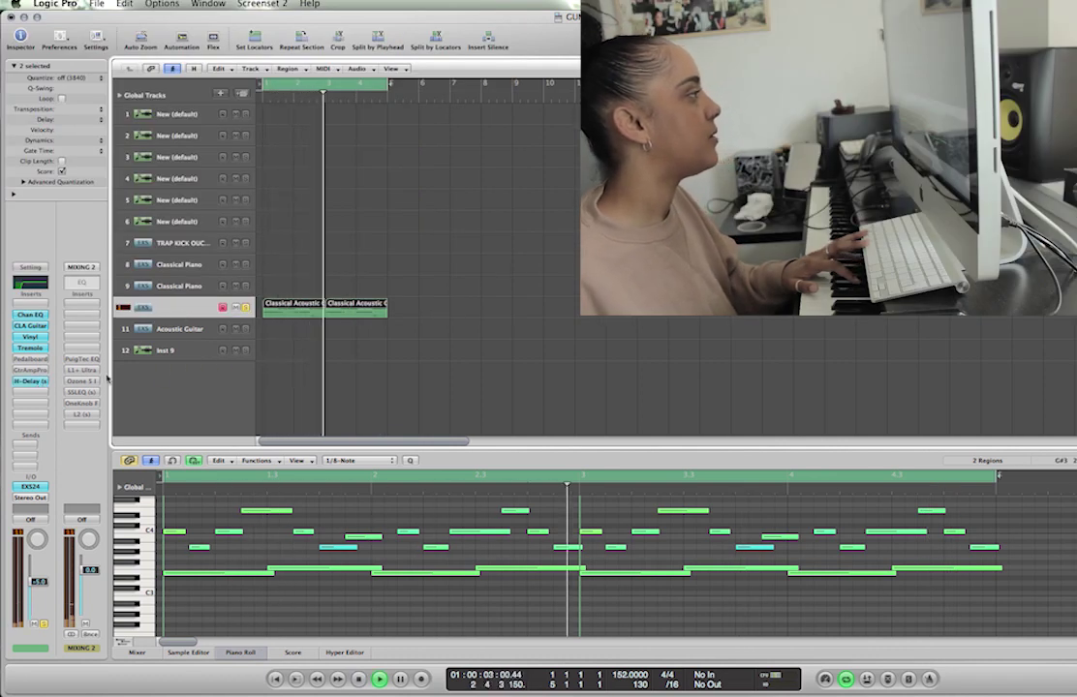
{"action": "left_click", "coordinate": [30, 348]}
{"action": "left_click_drag", "start_coordinate": [57, 127], "coordinate": [71, 113]}
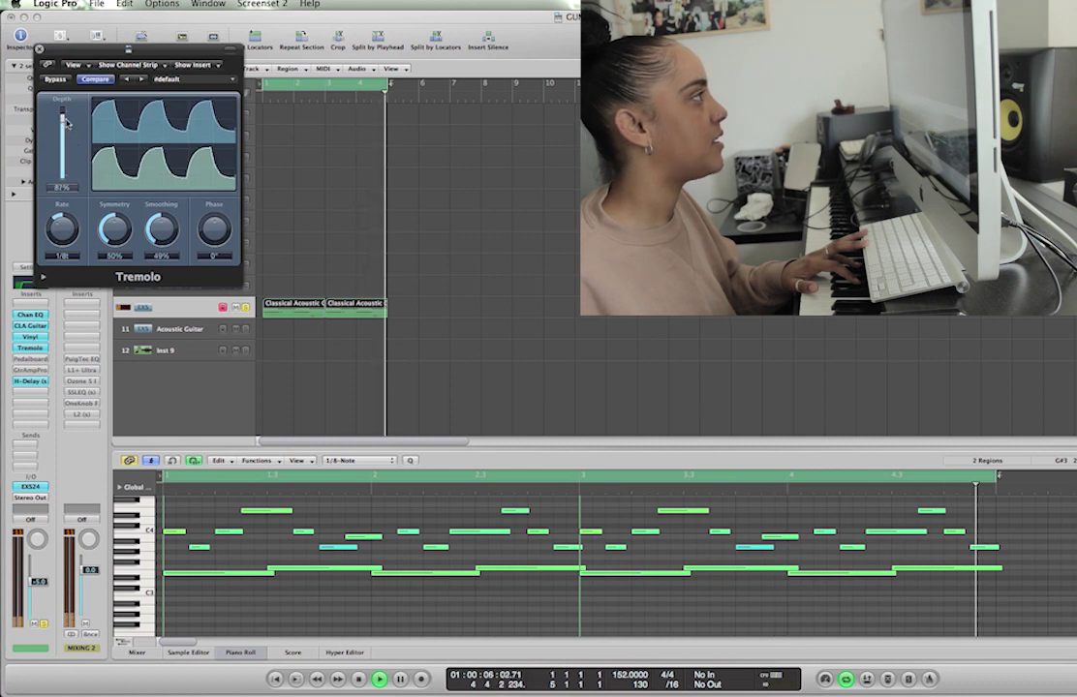
{"action": "left_click_drag", "start_coordinate": [62, 111], "coordinate": [61, 129]}
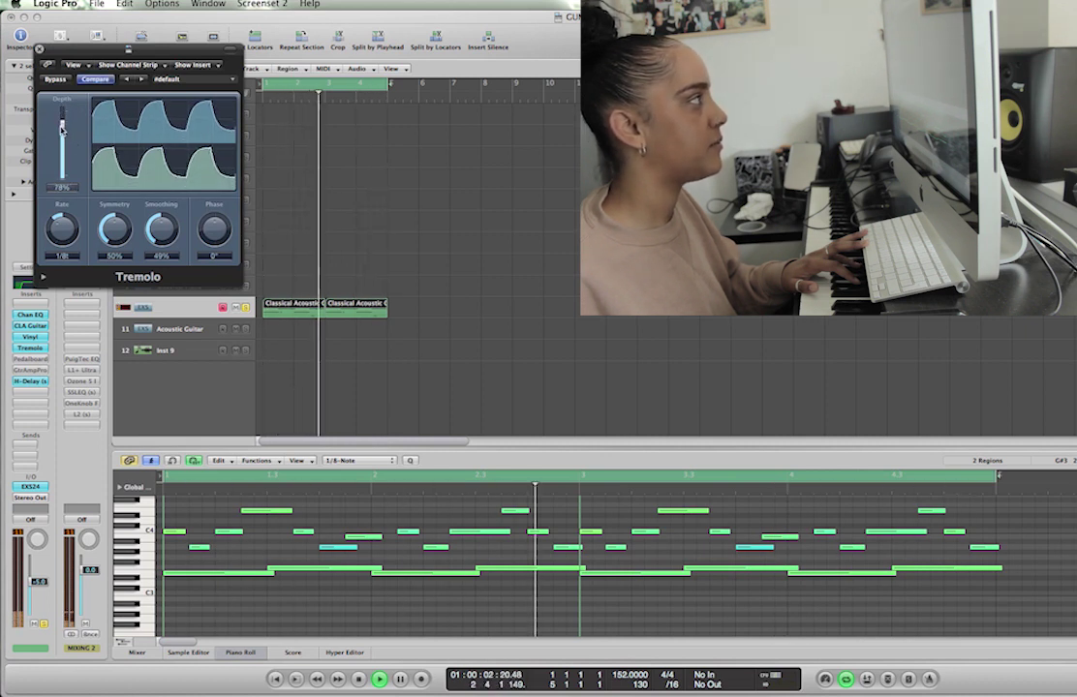
{"action": "left_click", "coordinate": [40, 49]}
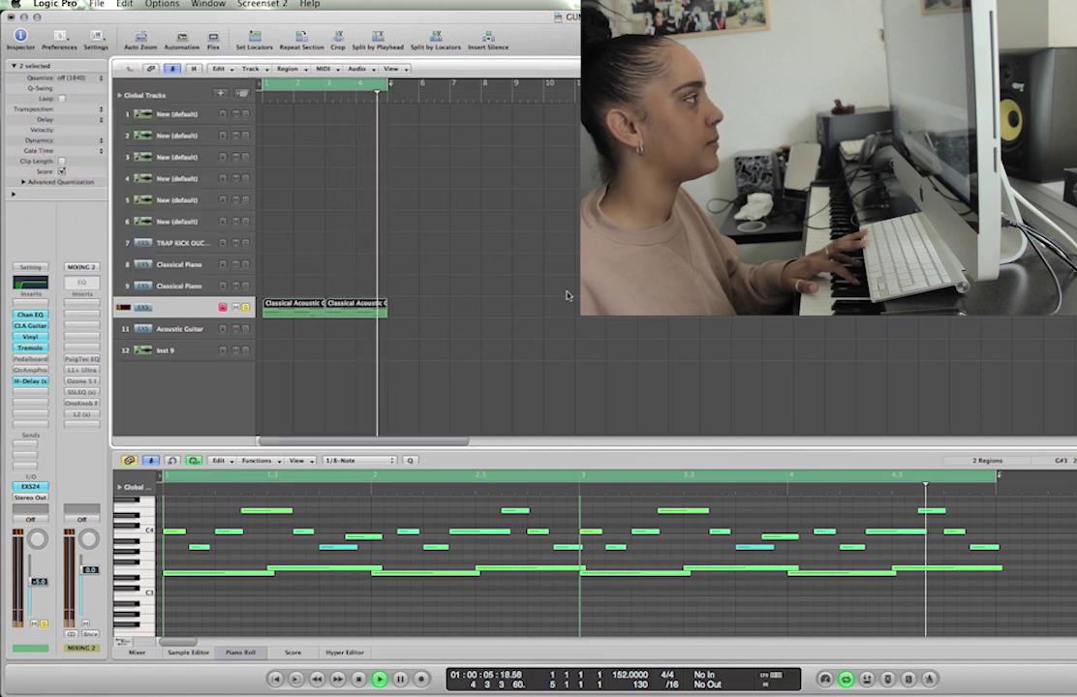
Stop playback and insert the stereo Cableguys HalfTime plug-in below H-Delay
{"action": "key", "text": "space"}
{"action": "left_click", "coordinate": [30, 391]}
{"action": "mouse_move", "coordinate": [64, 536]}
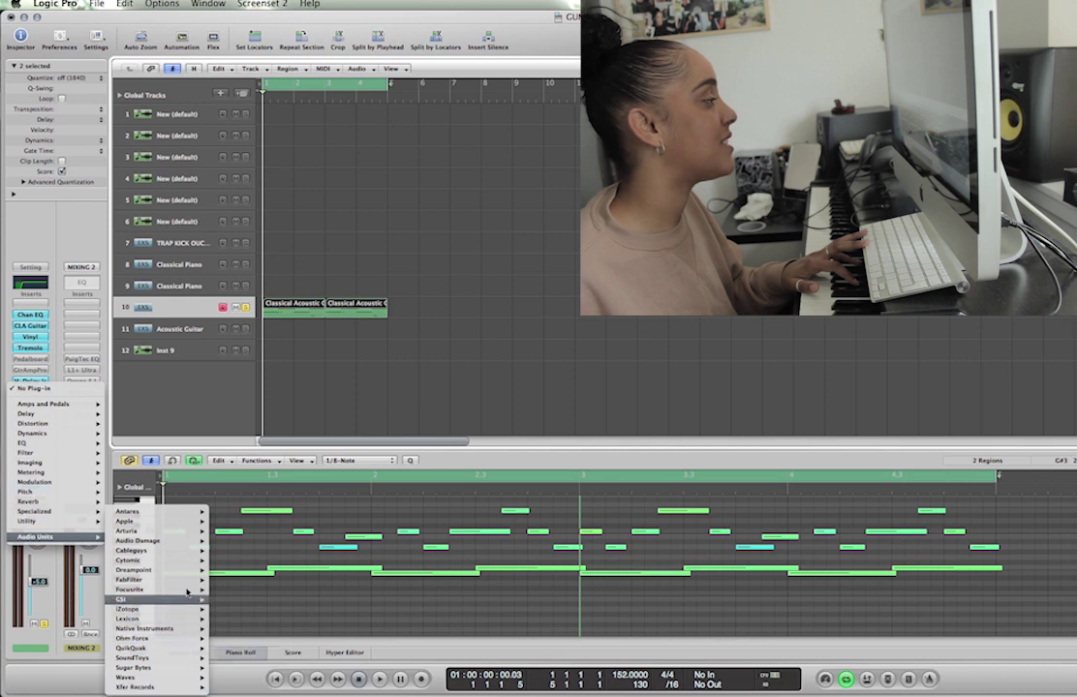
{"action": "mouse_move", "coordinate": [167, 558]}
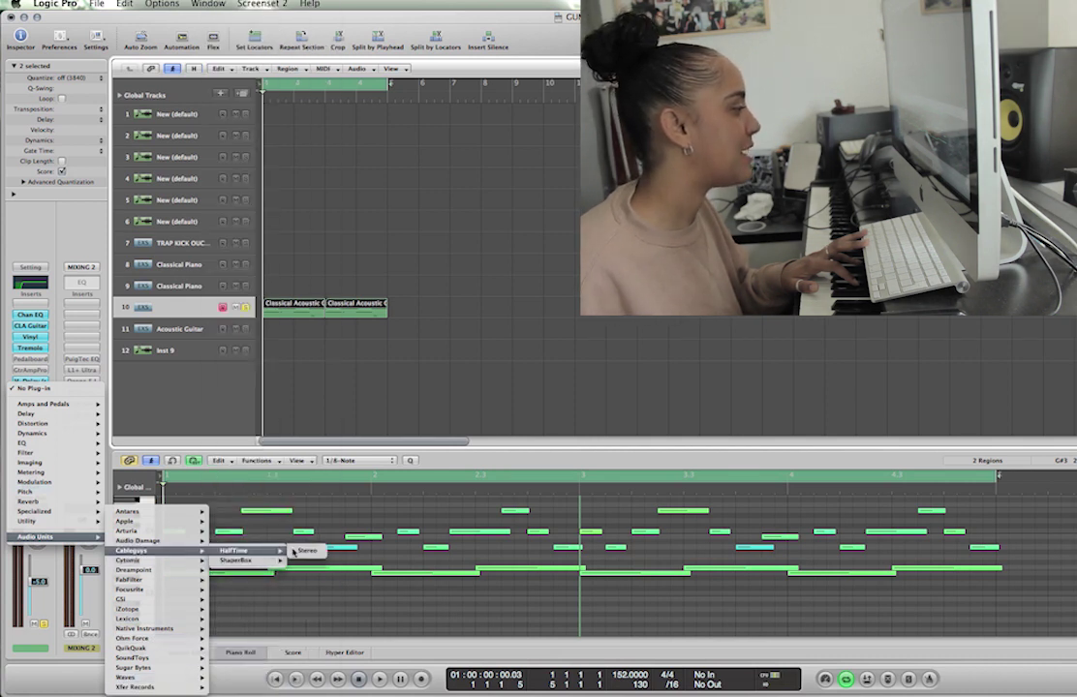
{"action": "left_click", "coordinate": [293, 551]}
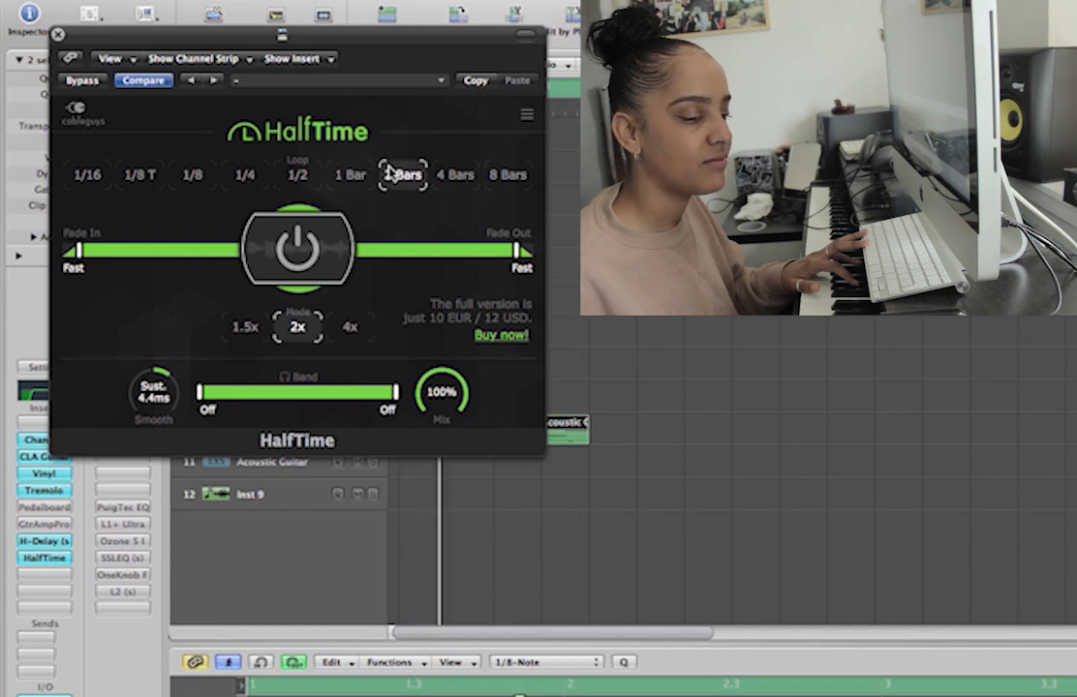